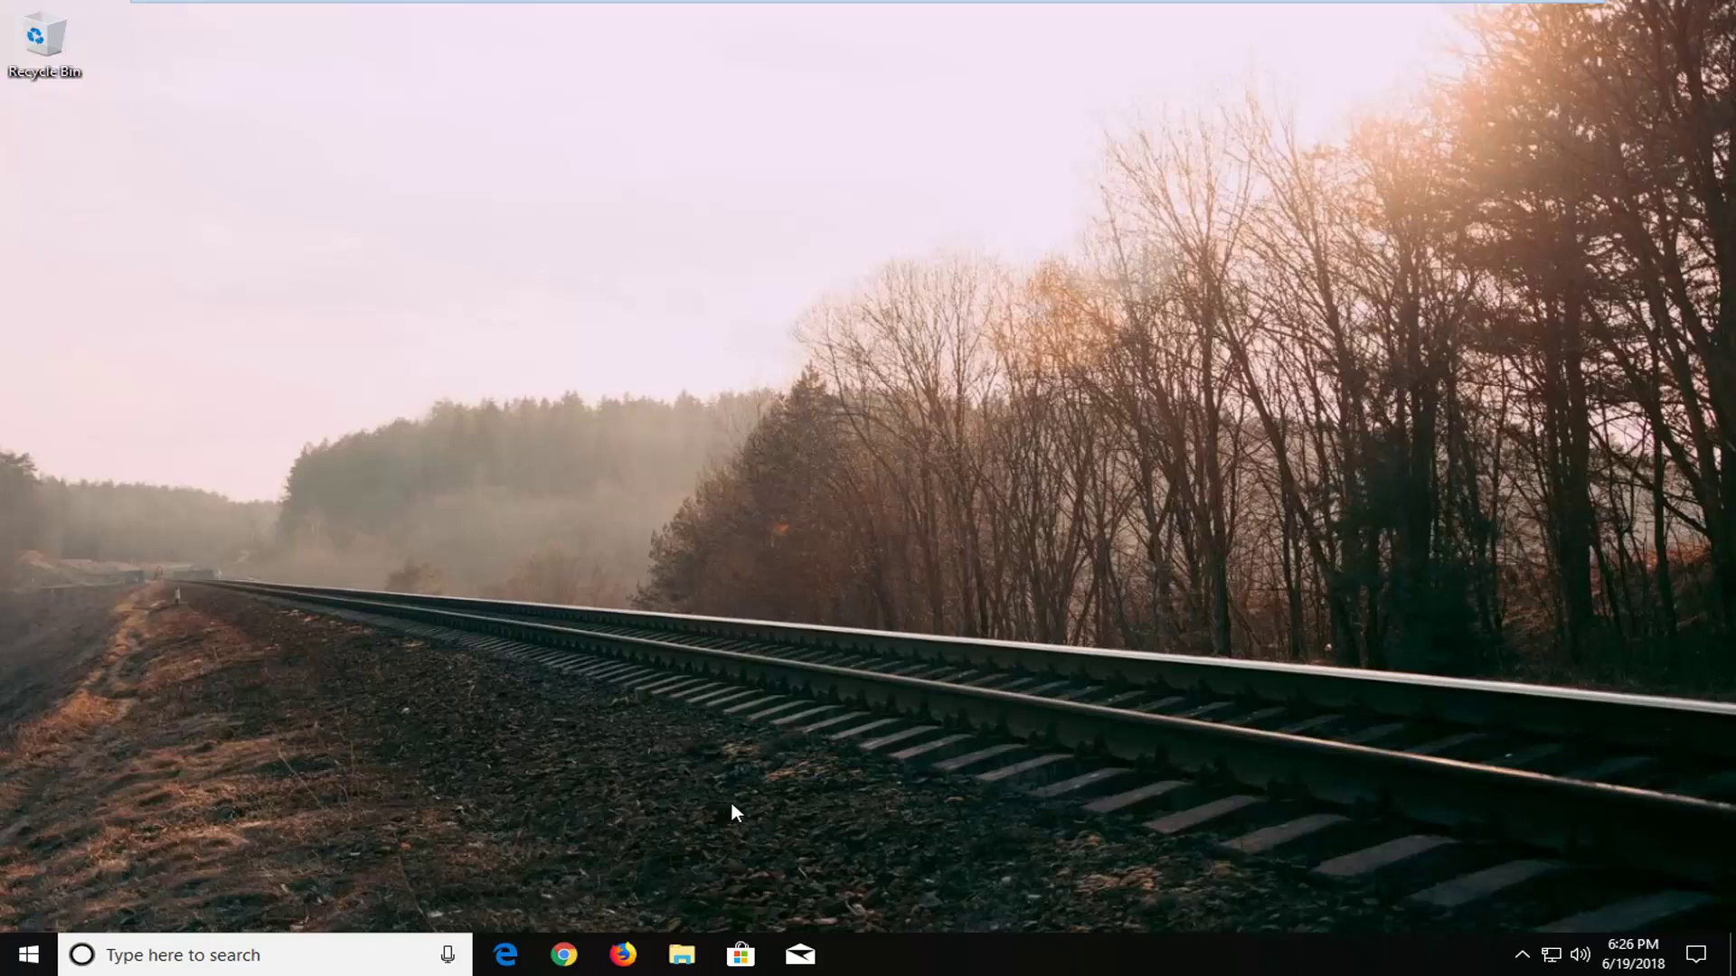
# - Start a new taskbar toolbar through the taskbar's Toolbars > New toolbar... option
pyautogui.rightClick(1072, 948)
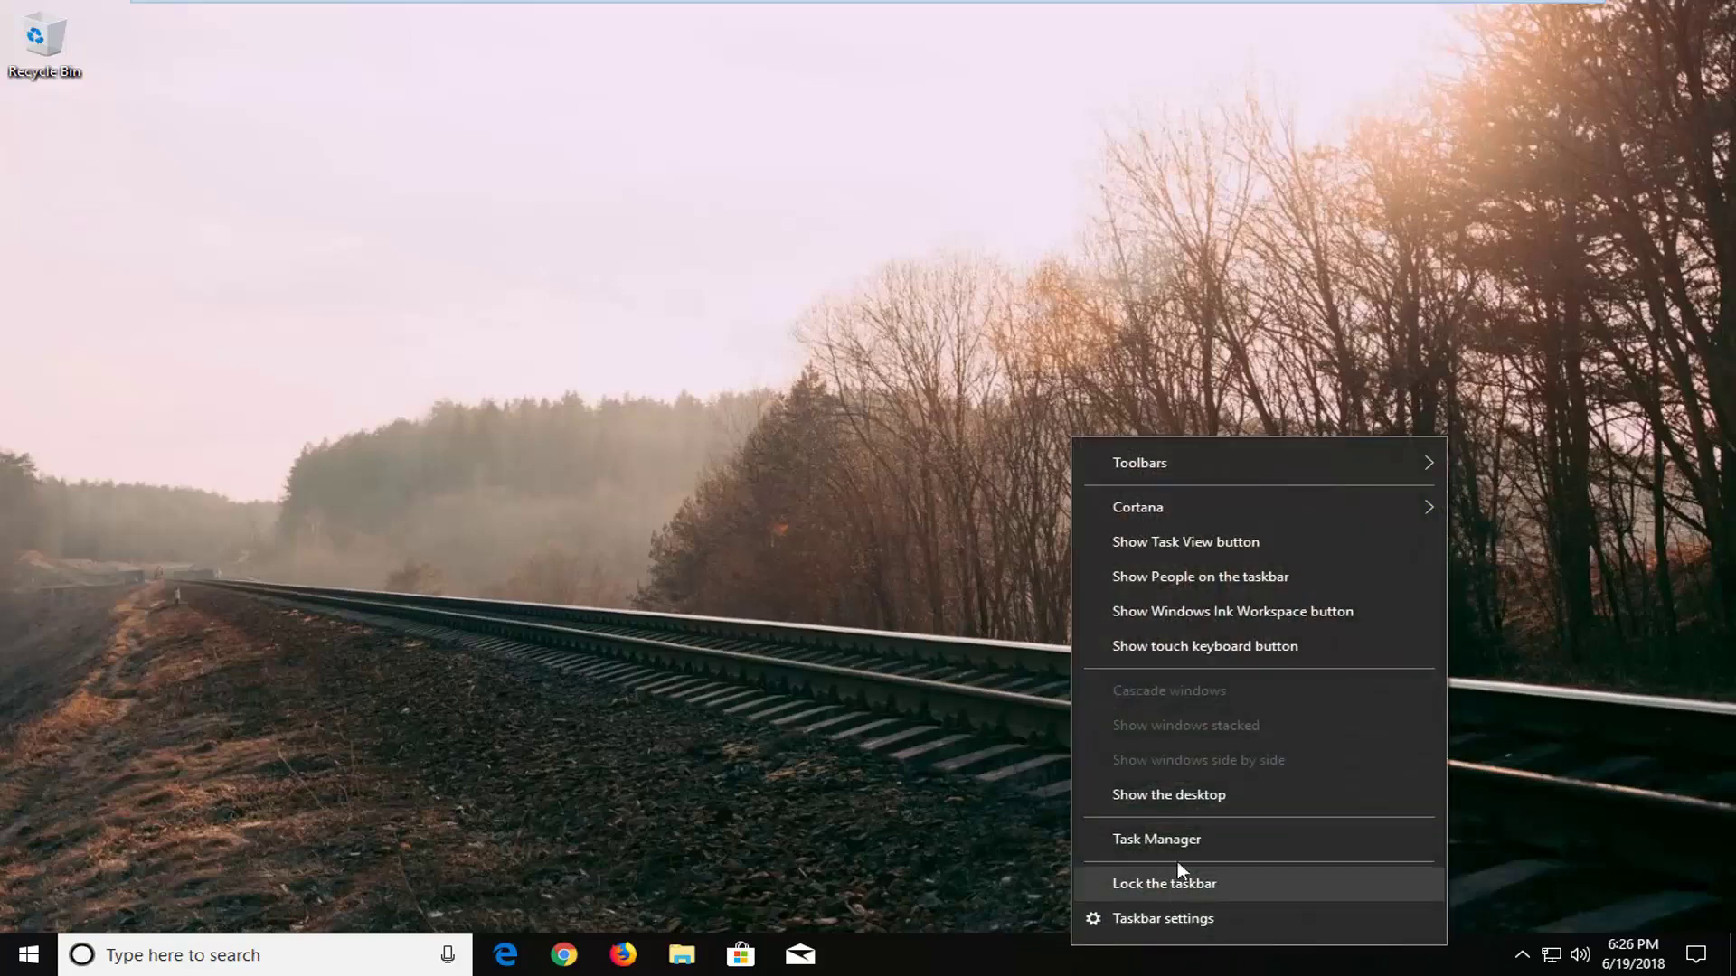
pyautogui.moveTo(1187, 456)
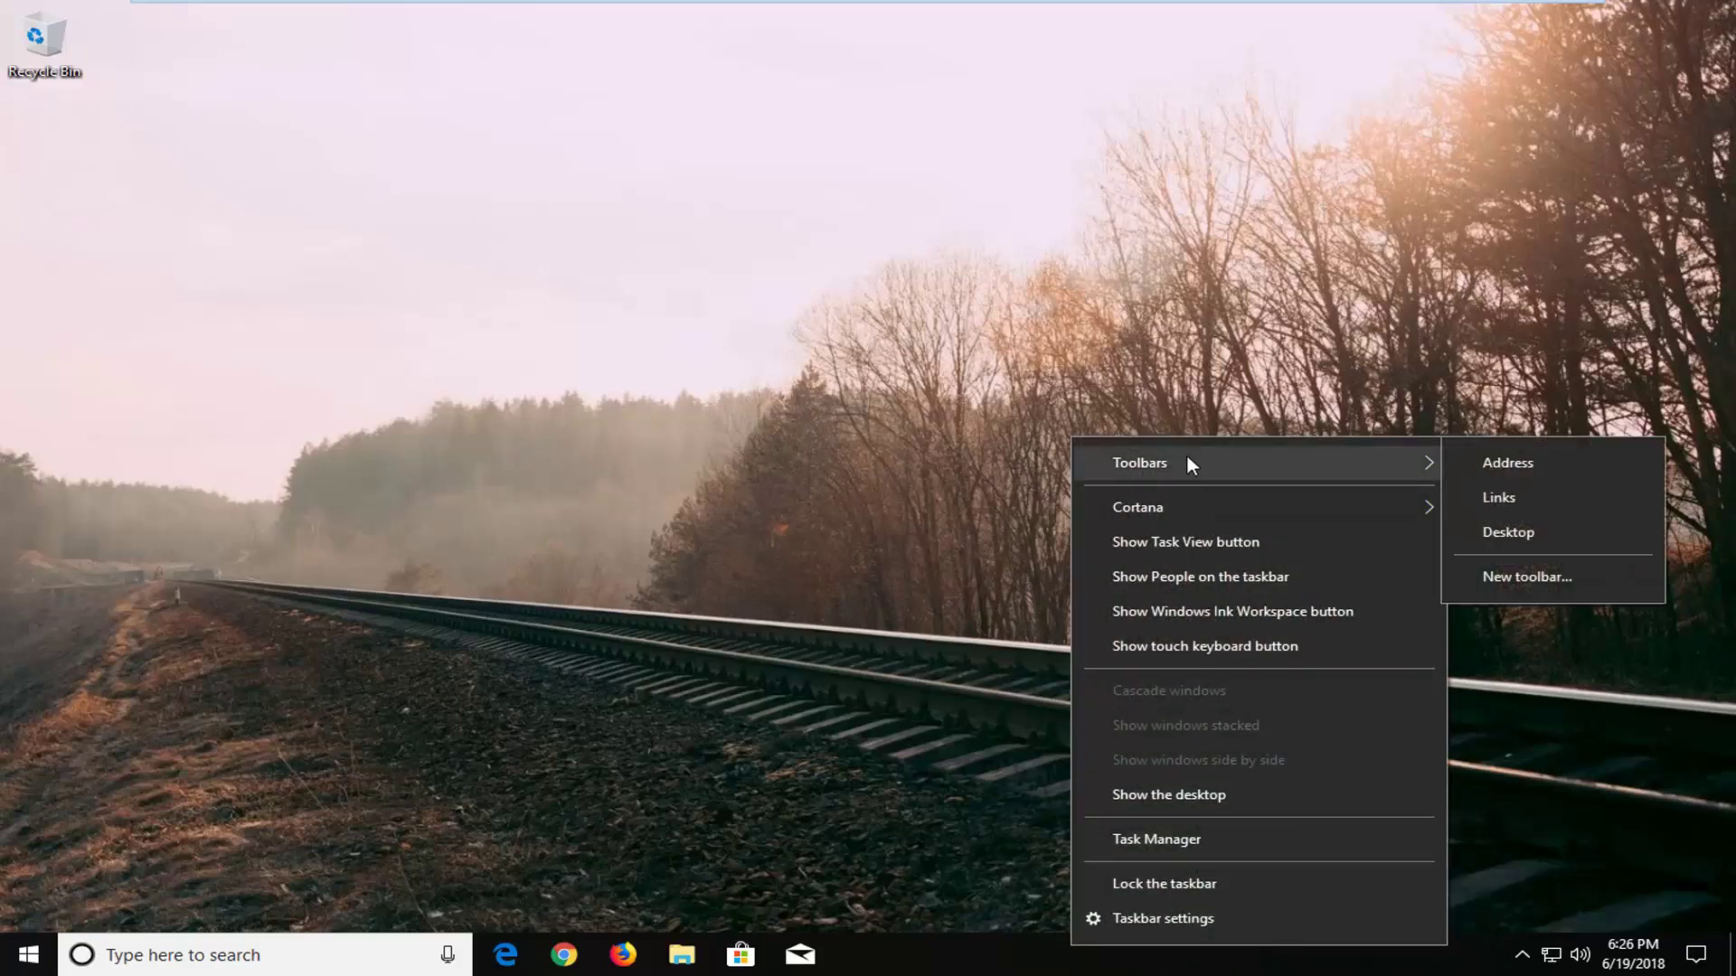
pyautogui.click(1521, 586)
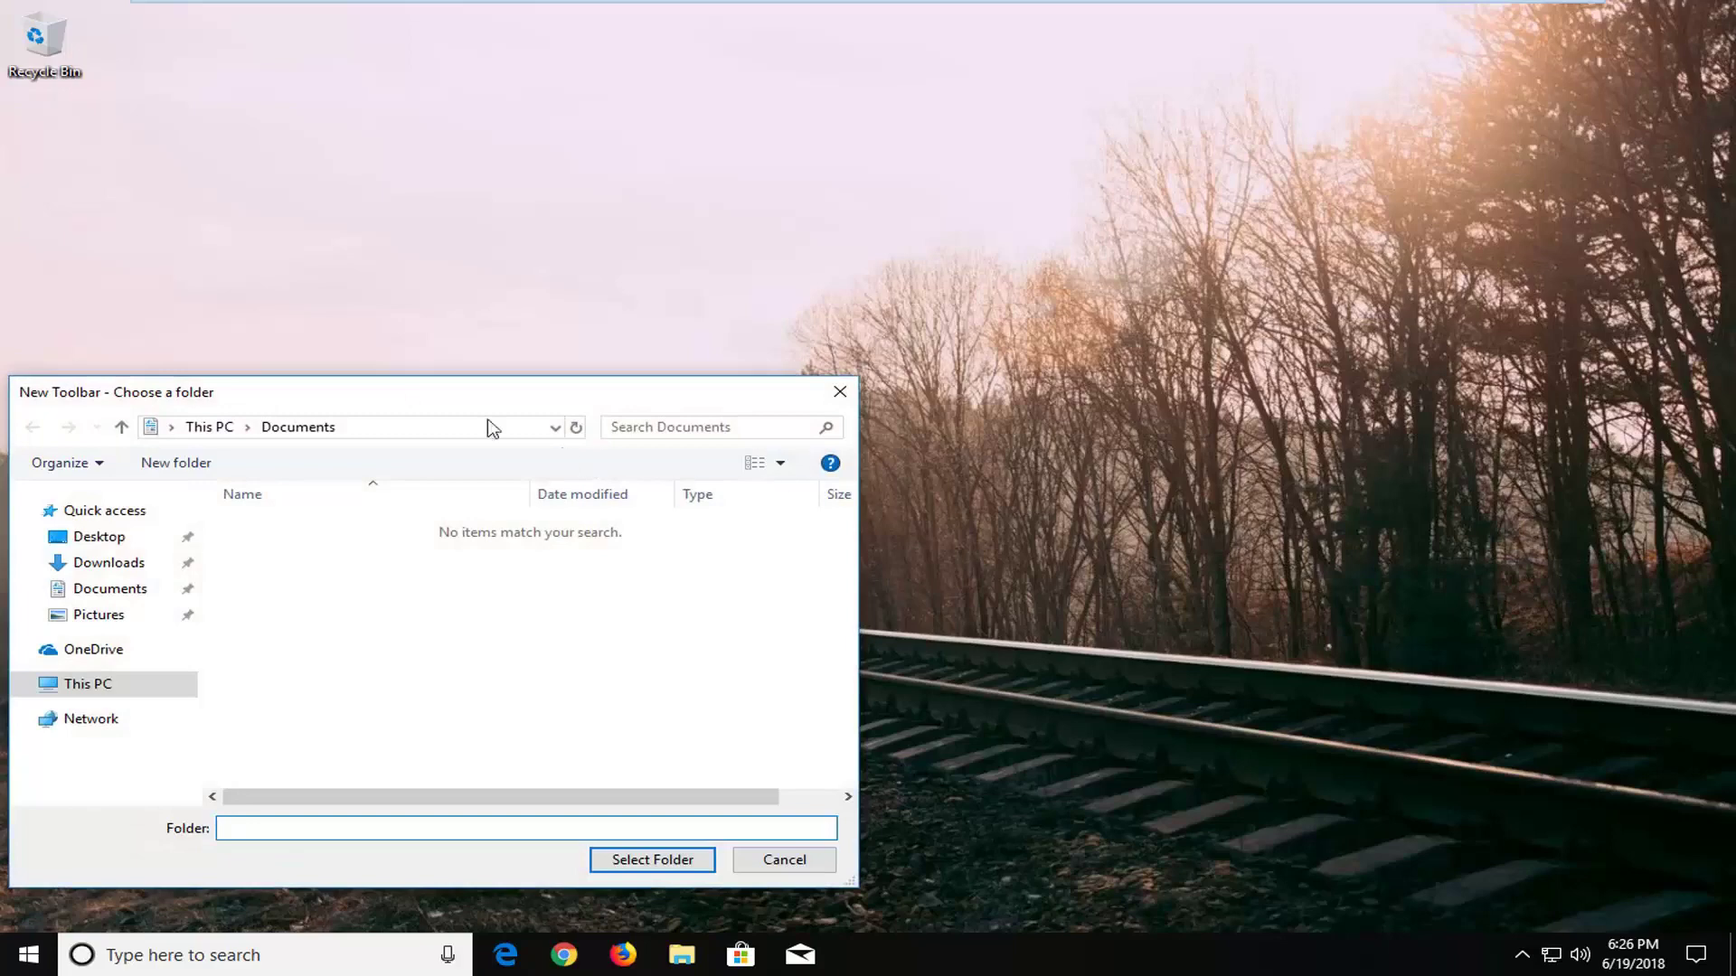
# - Create a new folder named Toolbar inside Documents
pyautogui.moveTo(298, 399); pyautogui.dragTo(796, 290)
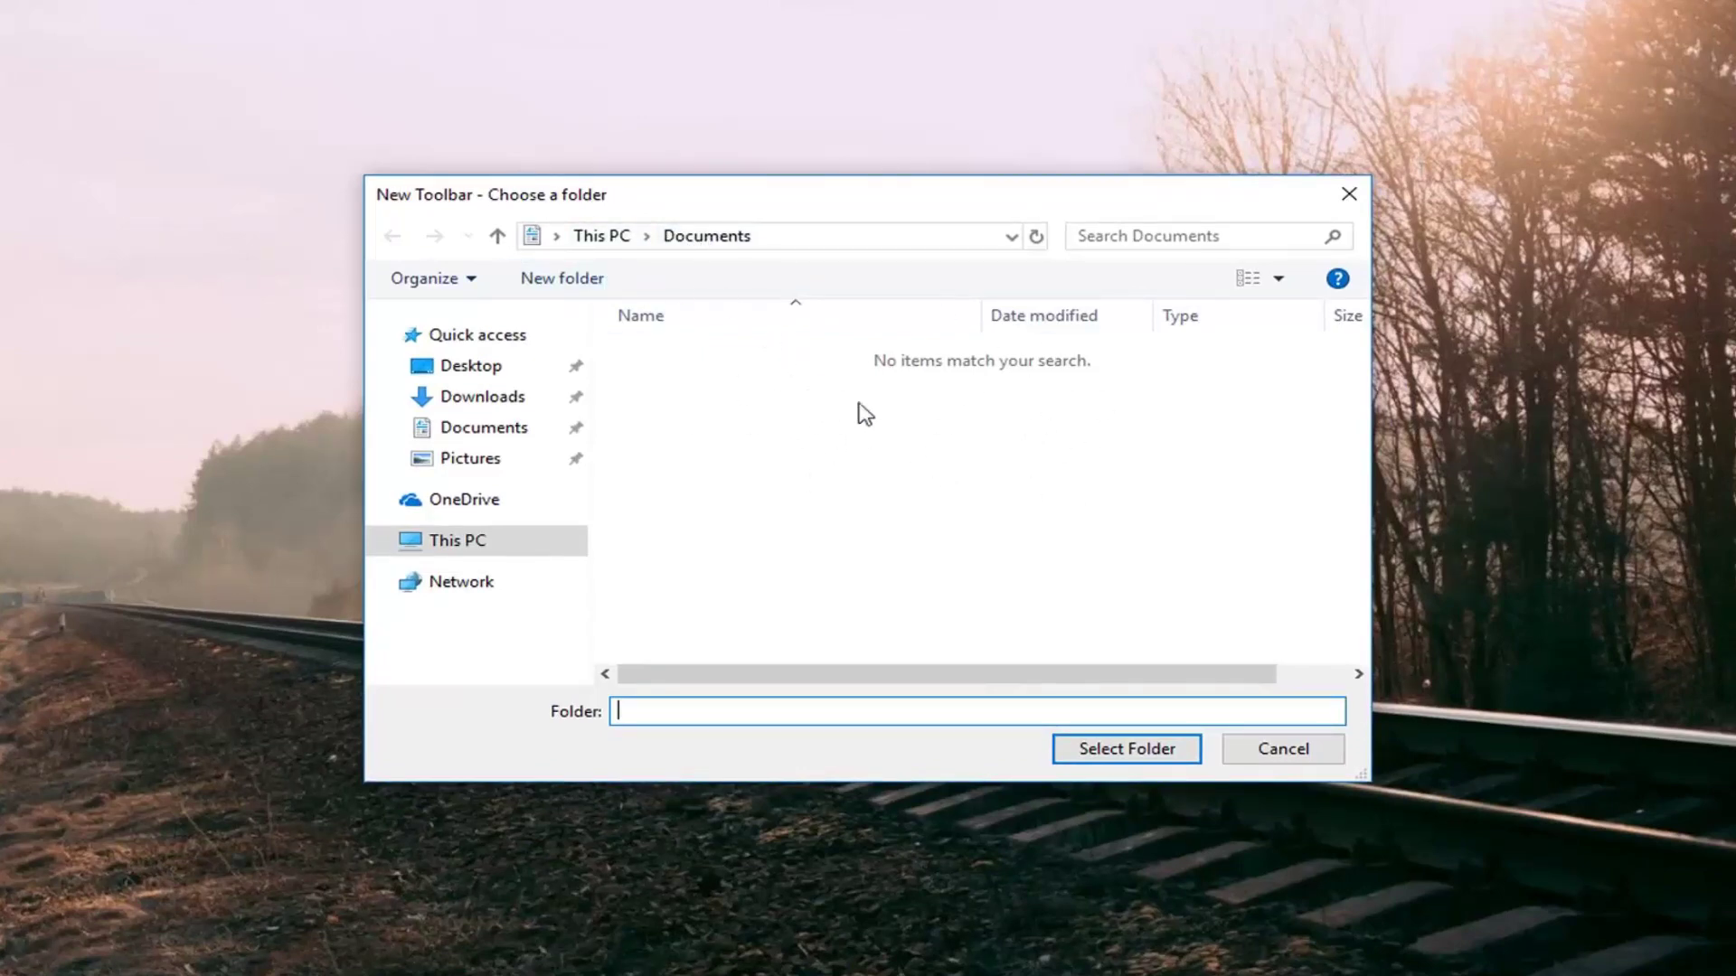
pyautogui.rightClick(732, 388)
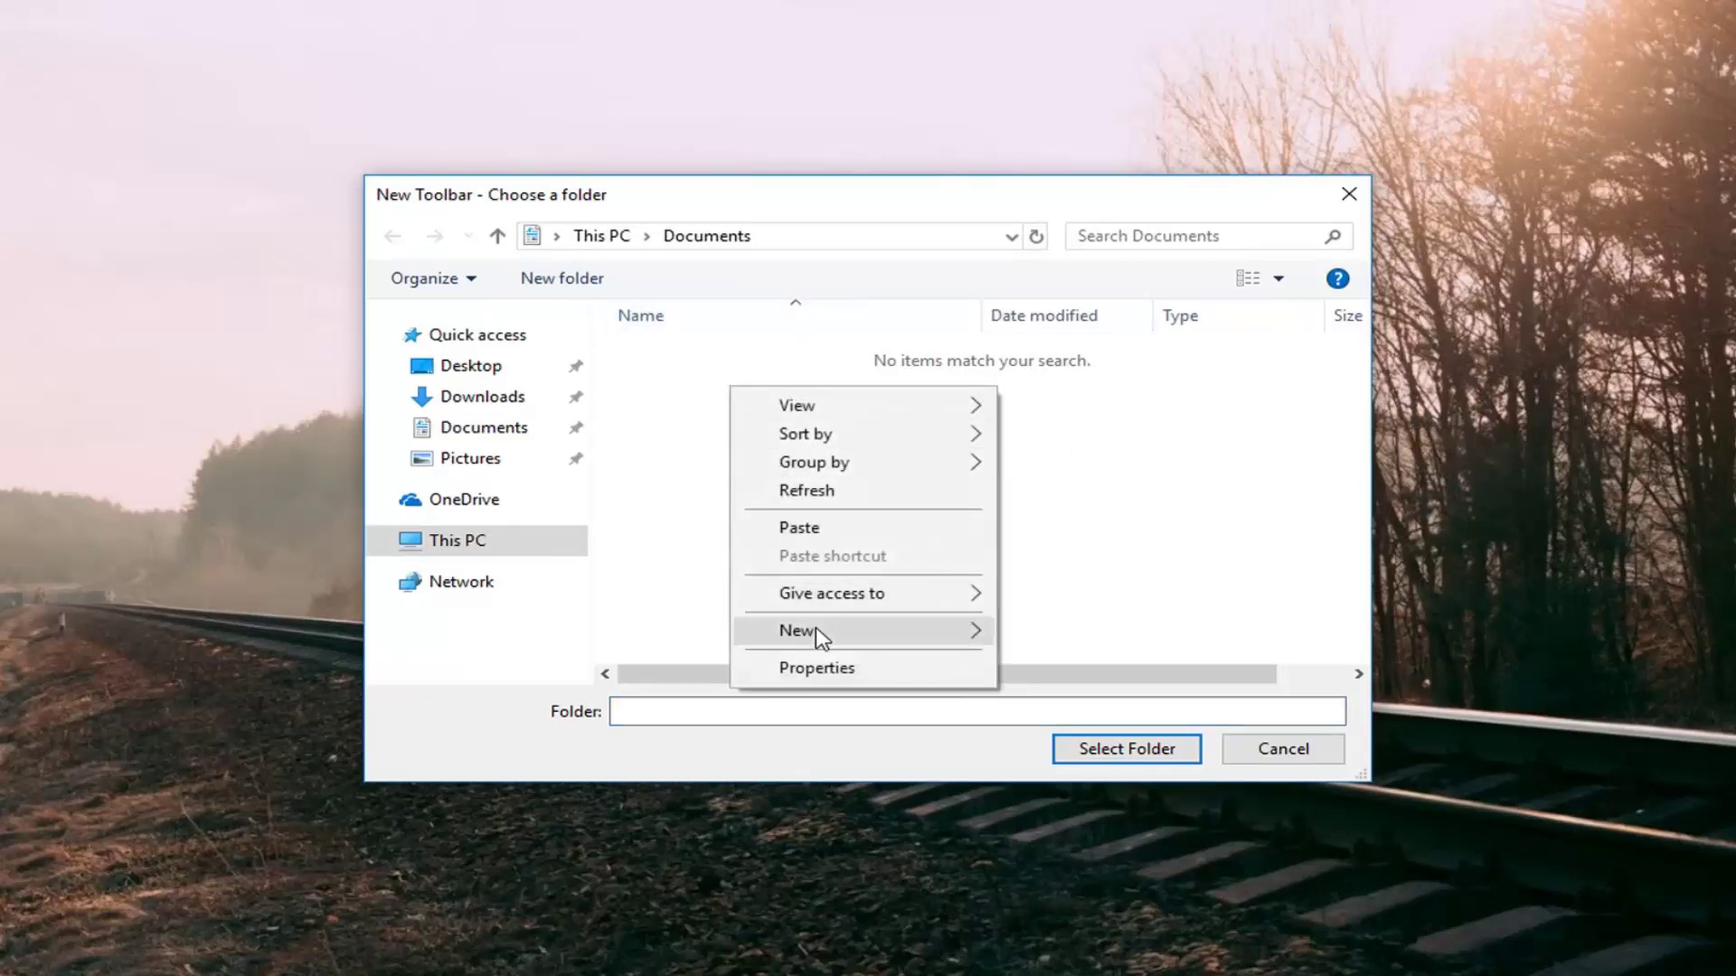
pyautogui.moveTo(961, 632)
pyautogui.click(1063, 633)
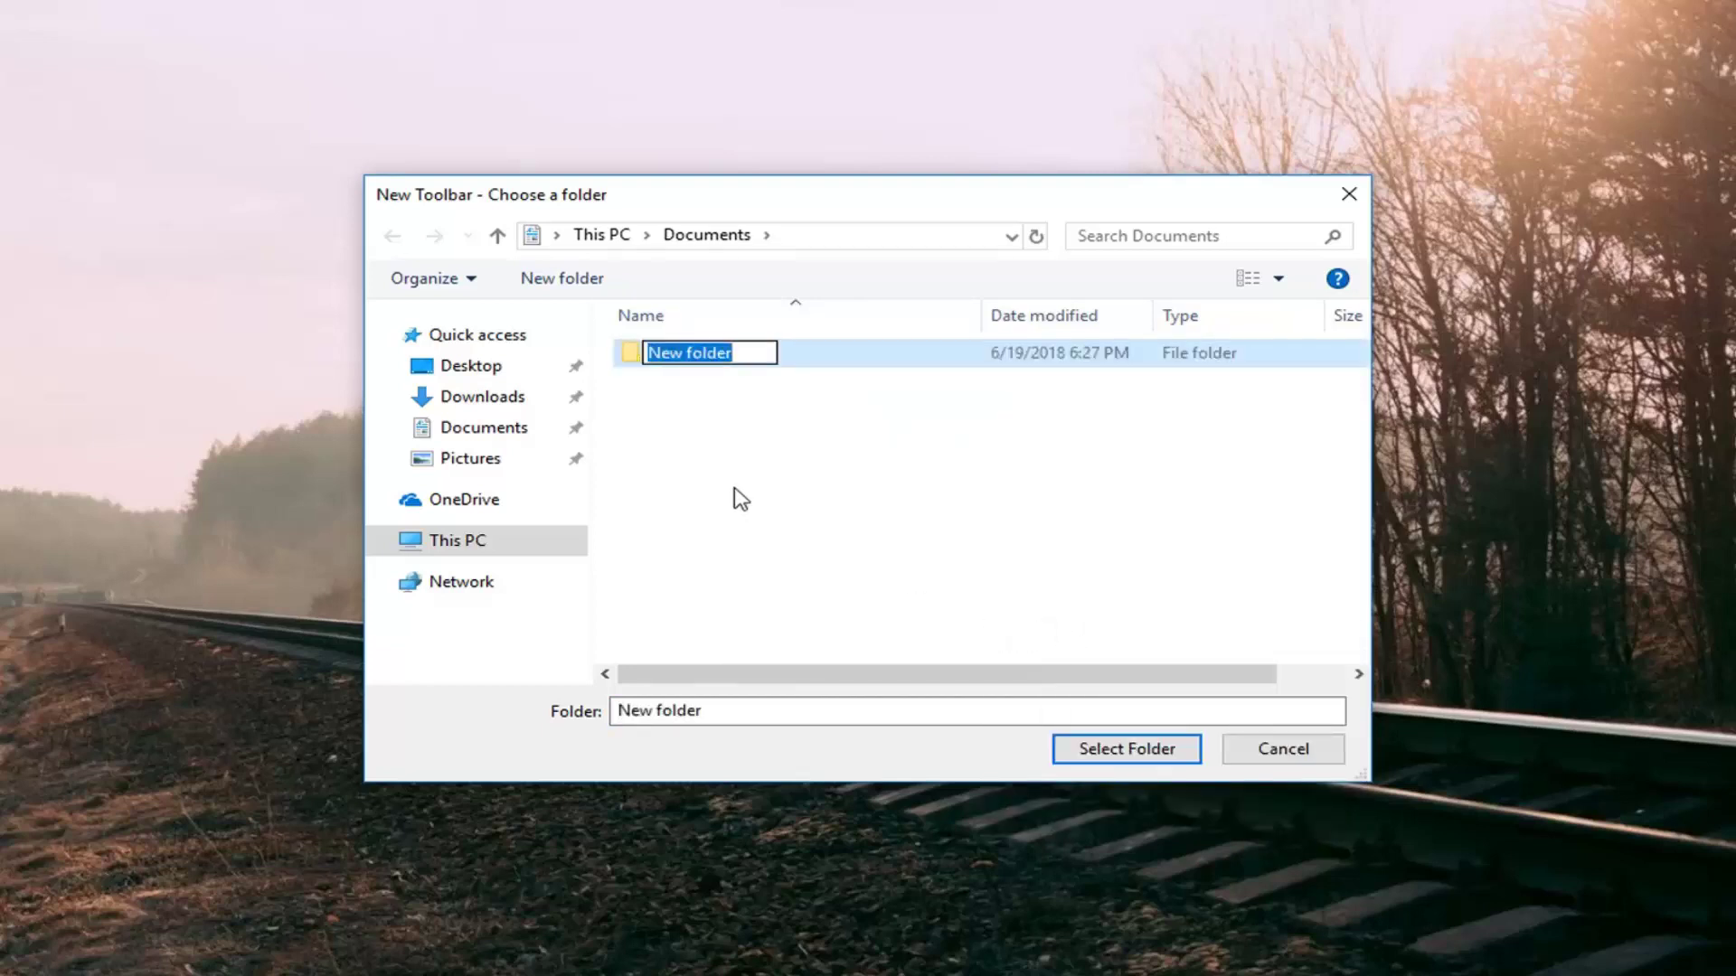
pyautogui.write('Toolb')
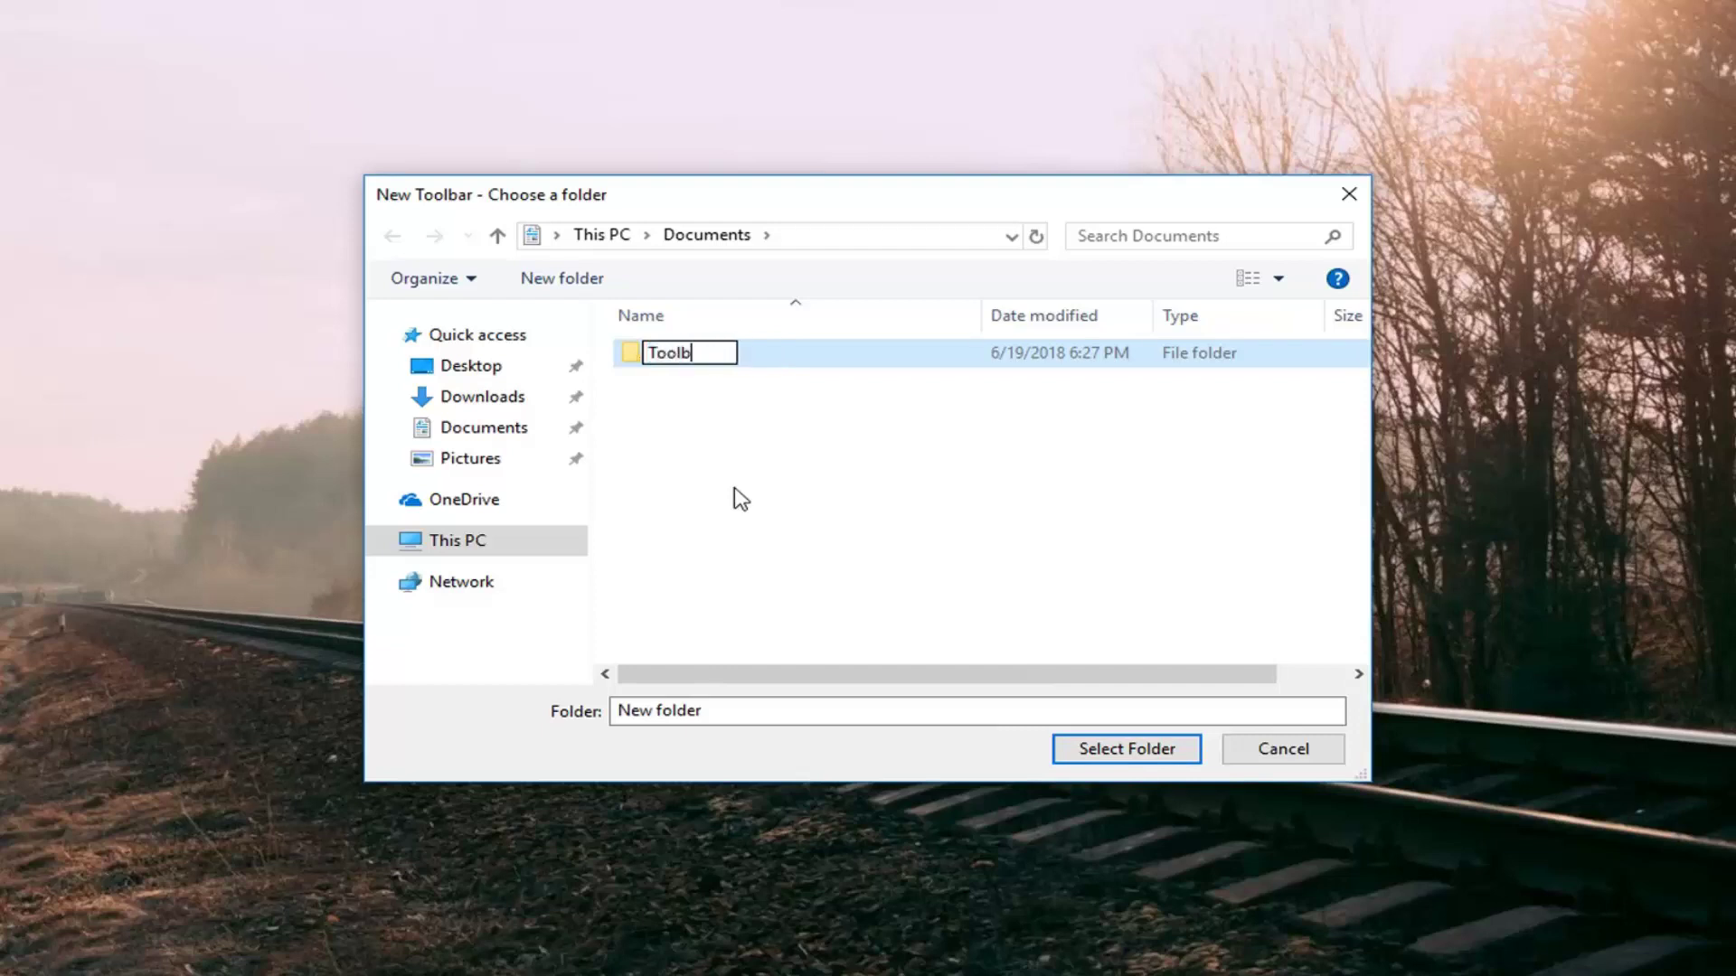
pyautogui.write('ar')
pyautogui.press('Return')
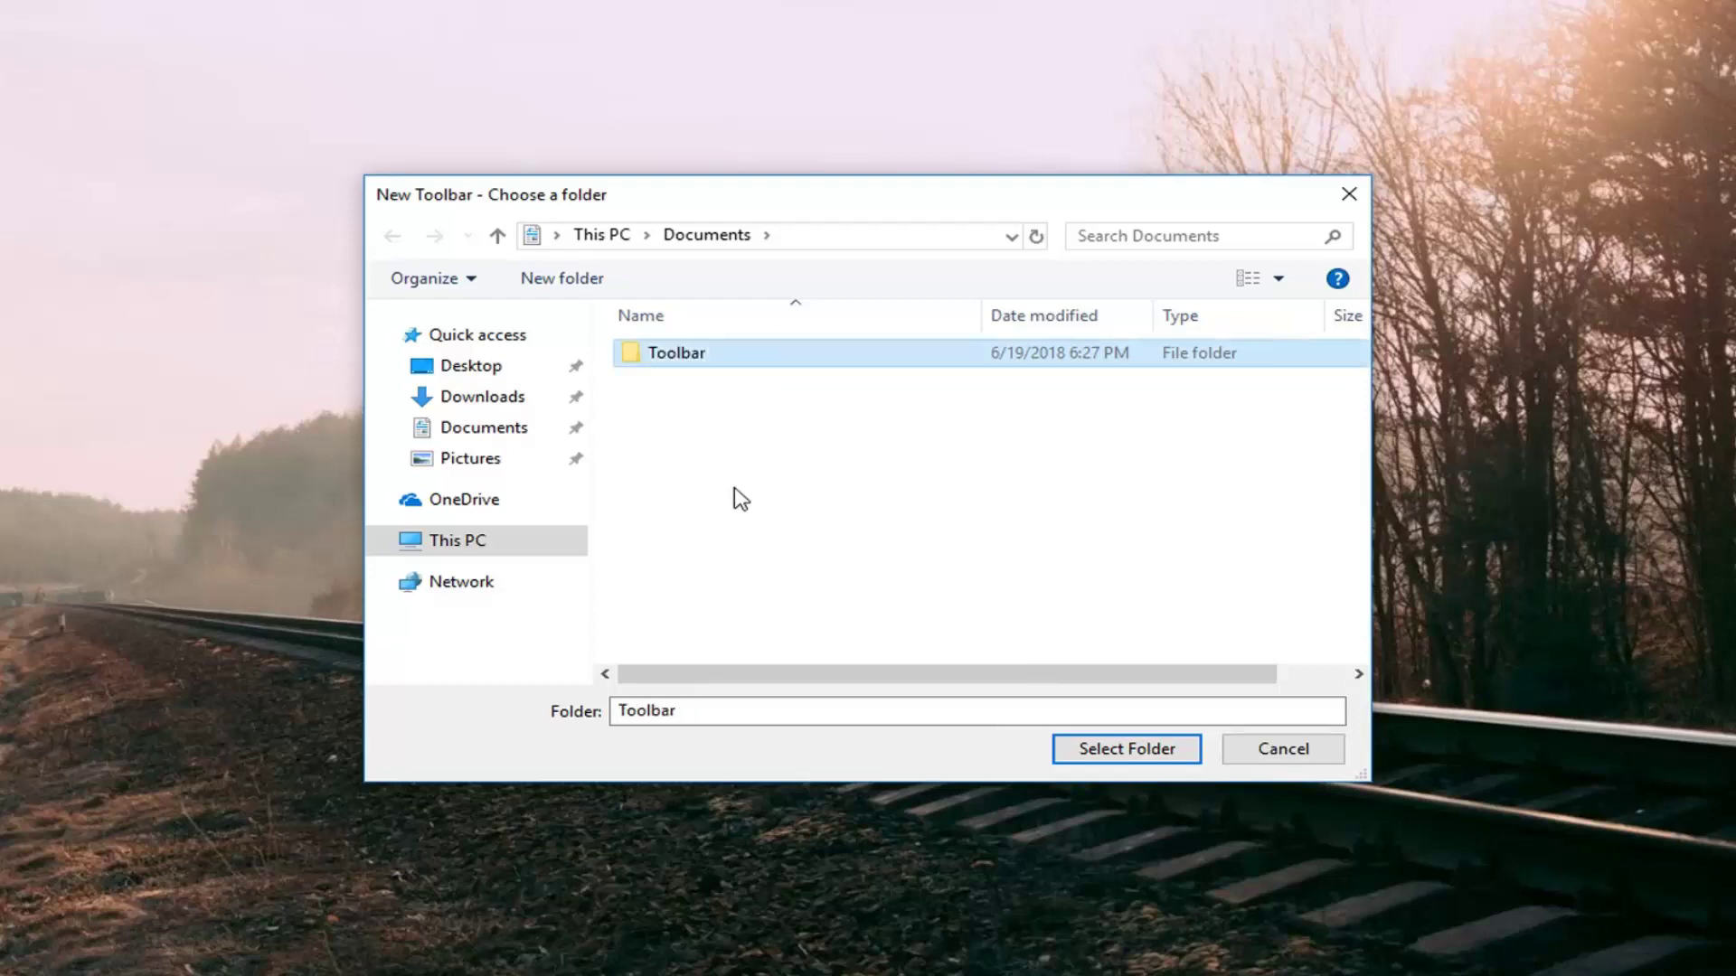
# - Choose the Toolbar folder as the new taskbar toolbar's folder
pyautogui.click(667, 359)
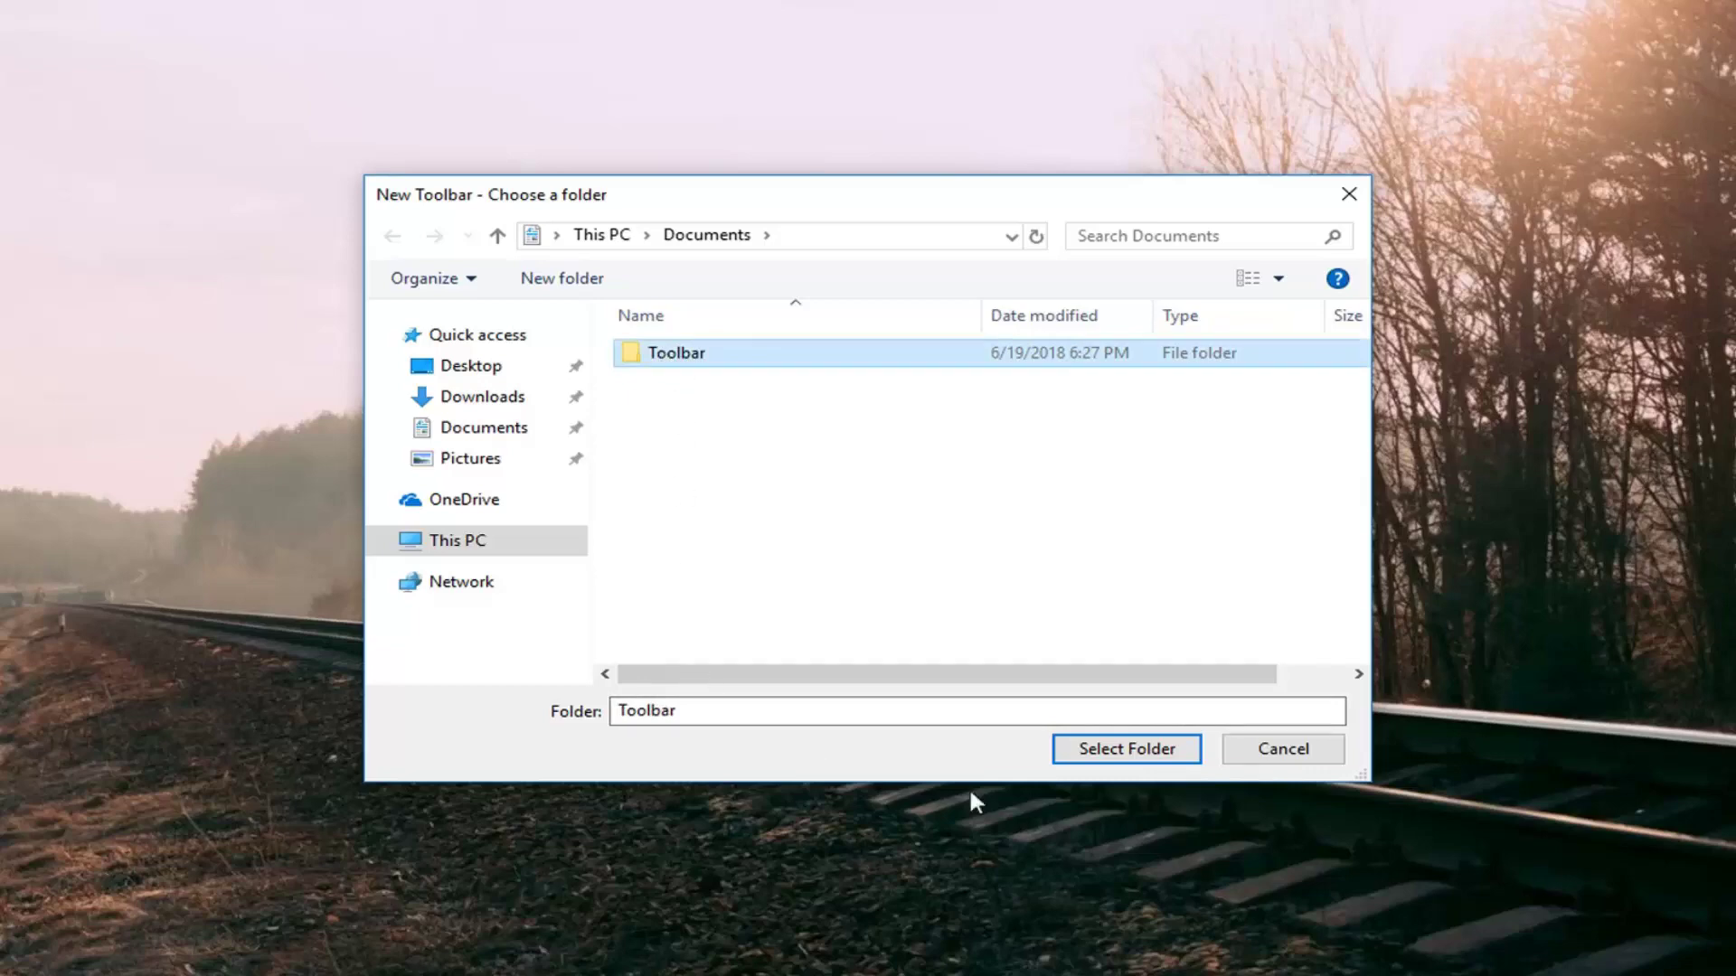
pyautogui.click(1099, 757)
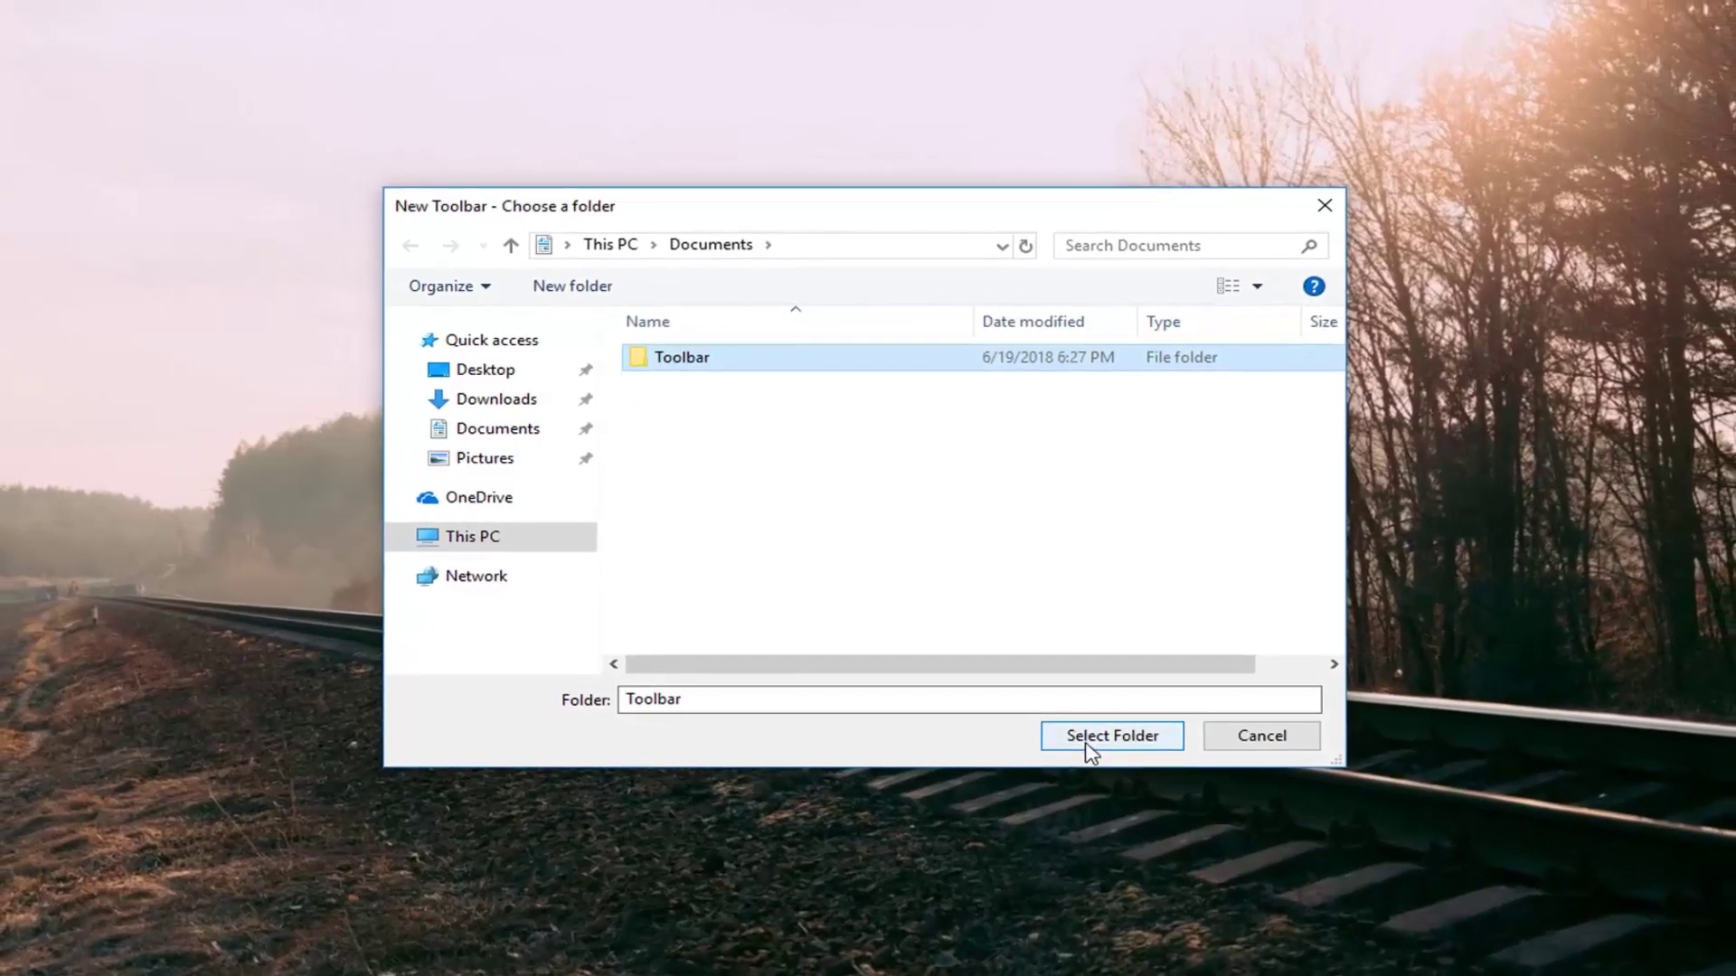
pyautogui.click(1081, 730)
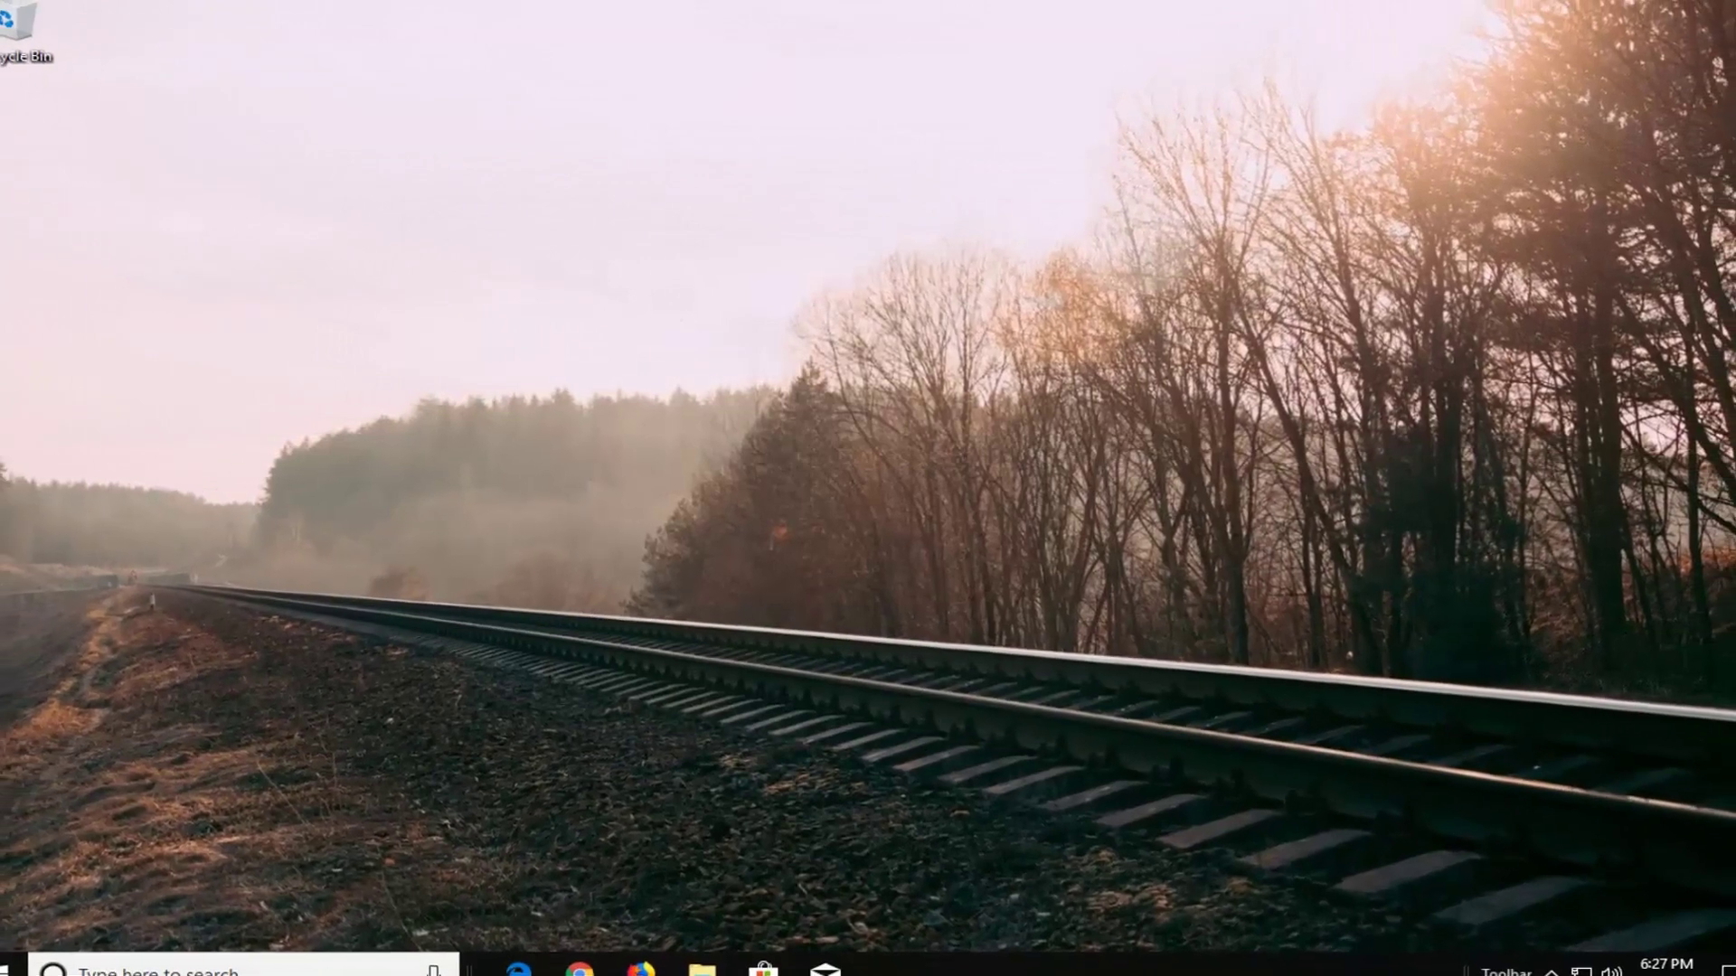
# - Open the Toolbar toolbar's folder in File Explorer, snapped to the right half of the screen
pyautogui.rightClick(1483, 961)
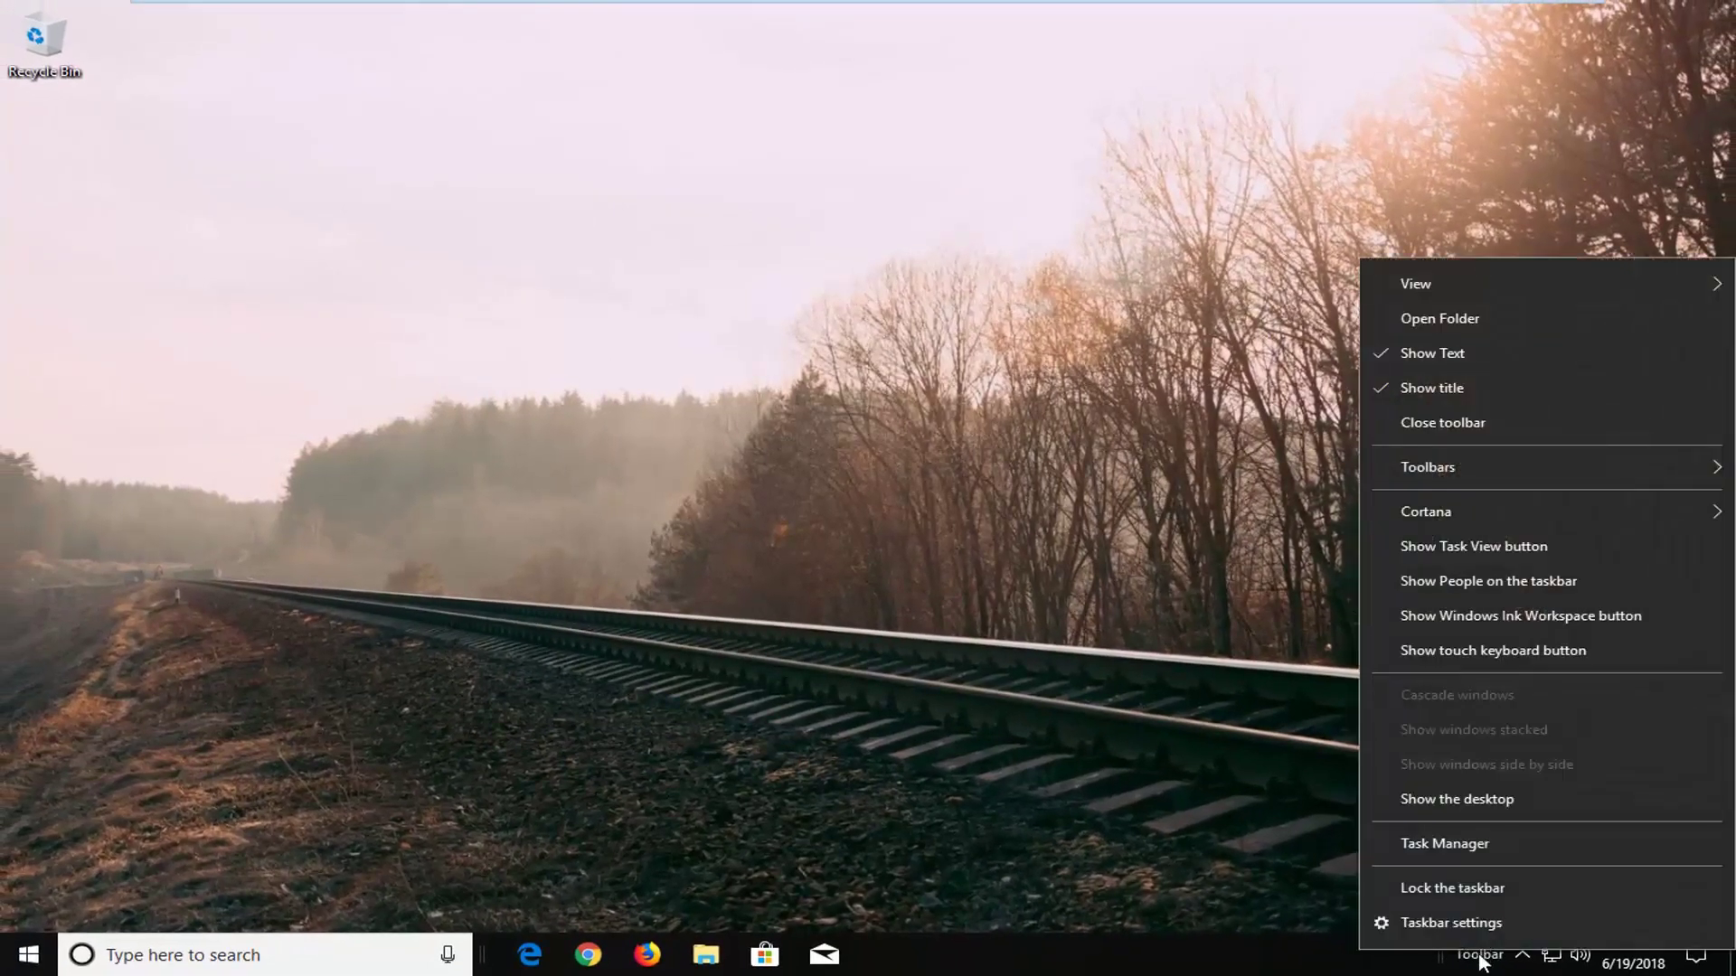
pyautogui.click(1430, 318)
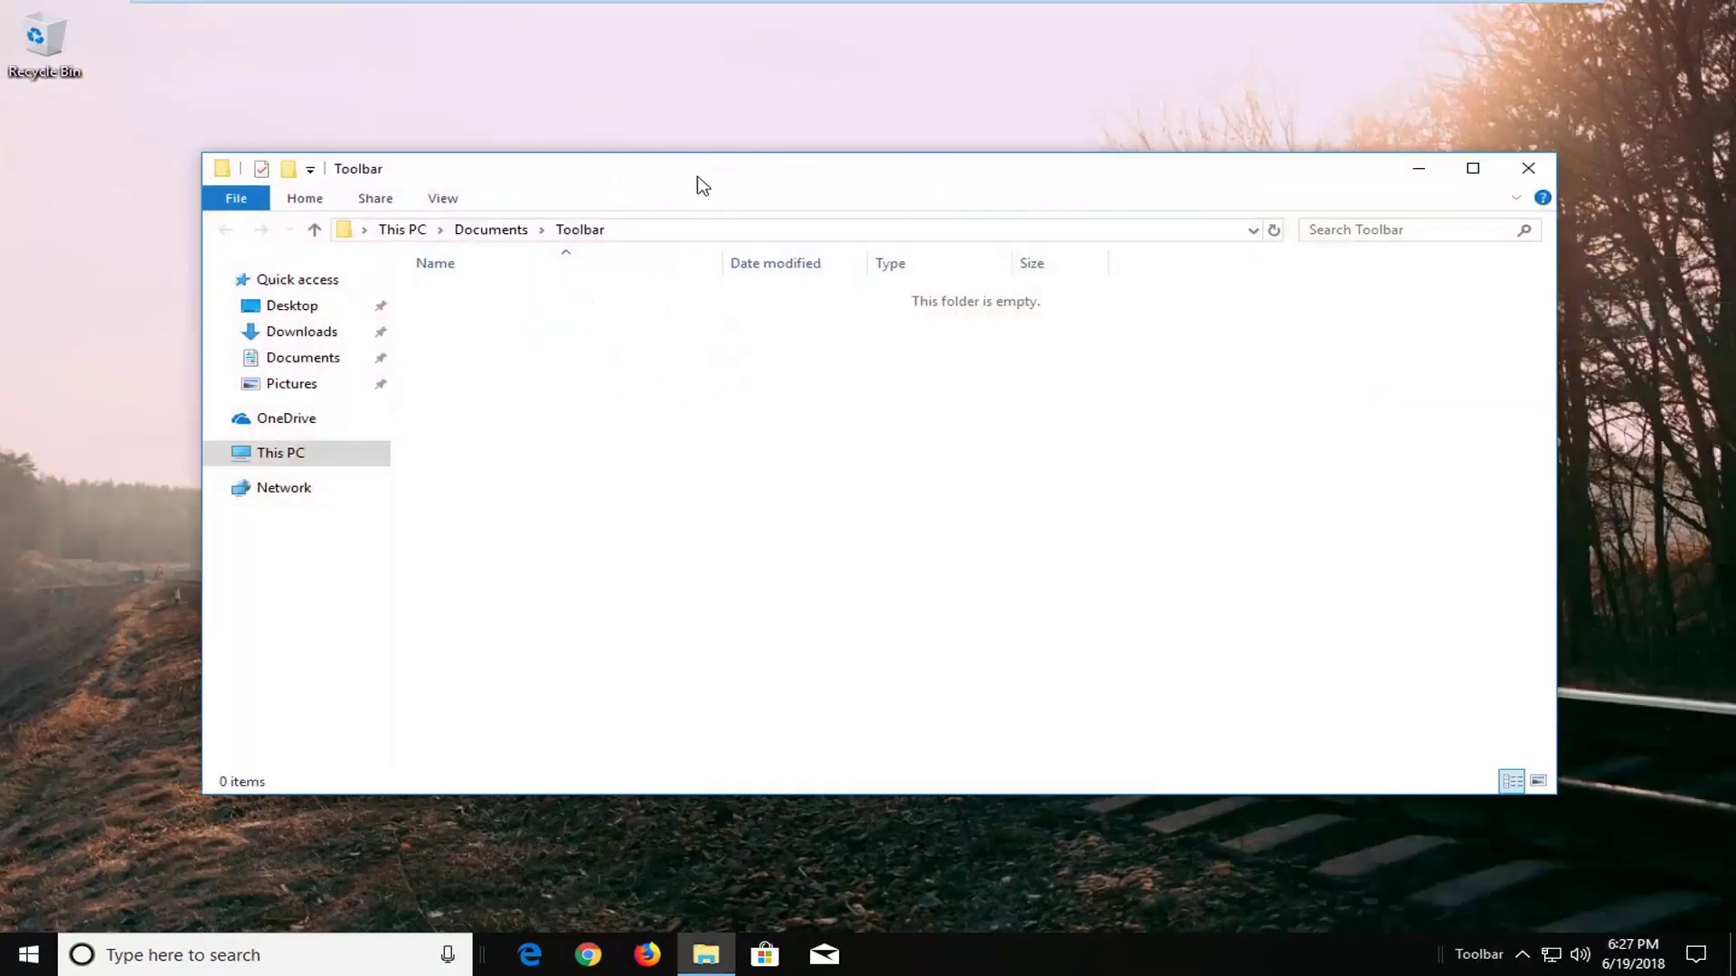
pyautogui.moveTo(660, 178); pyautogui.dragTo(1731, 208)
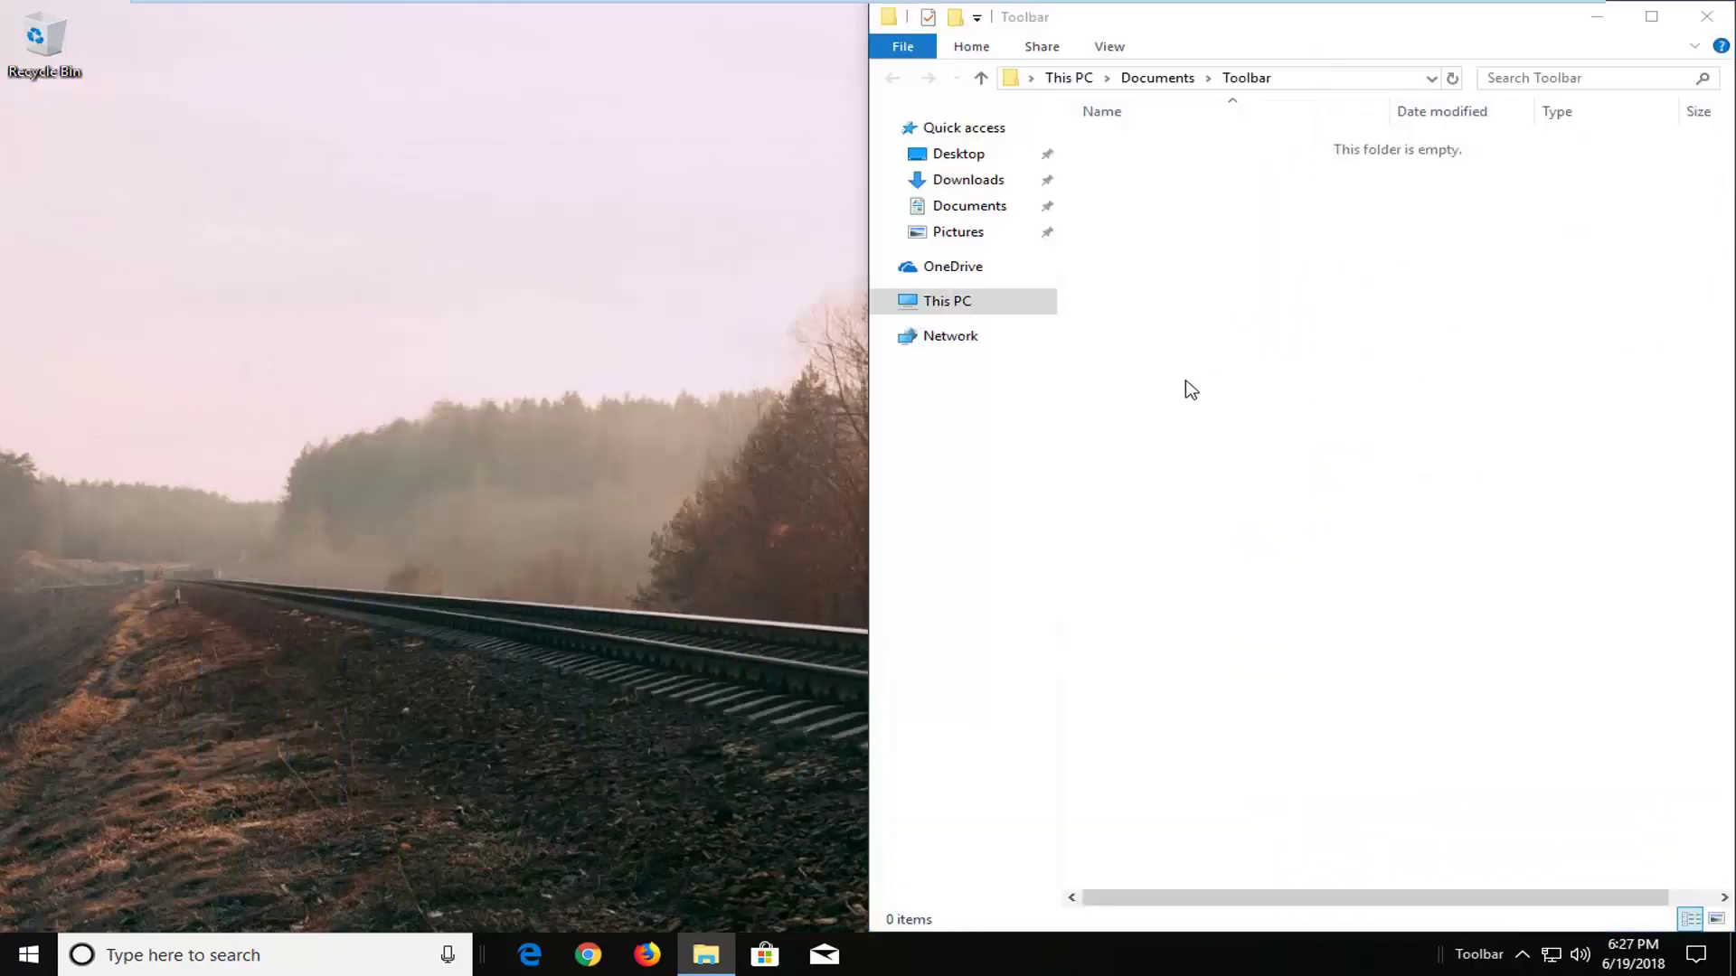
# - Search Start for 'chrome' and open Google Chrome's file location in the Programs folder
pyautogui.click(25, 965)
pyautogui.write('ch')
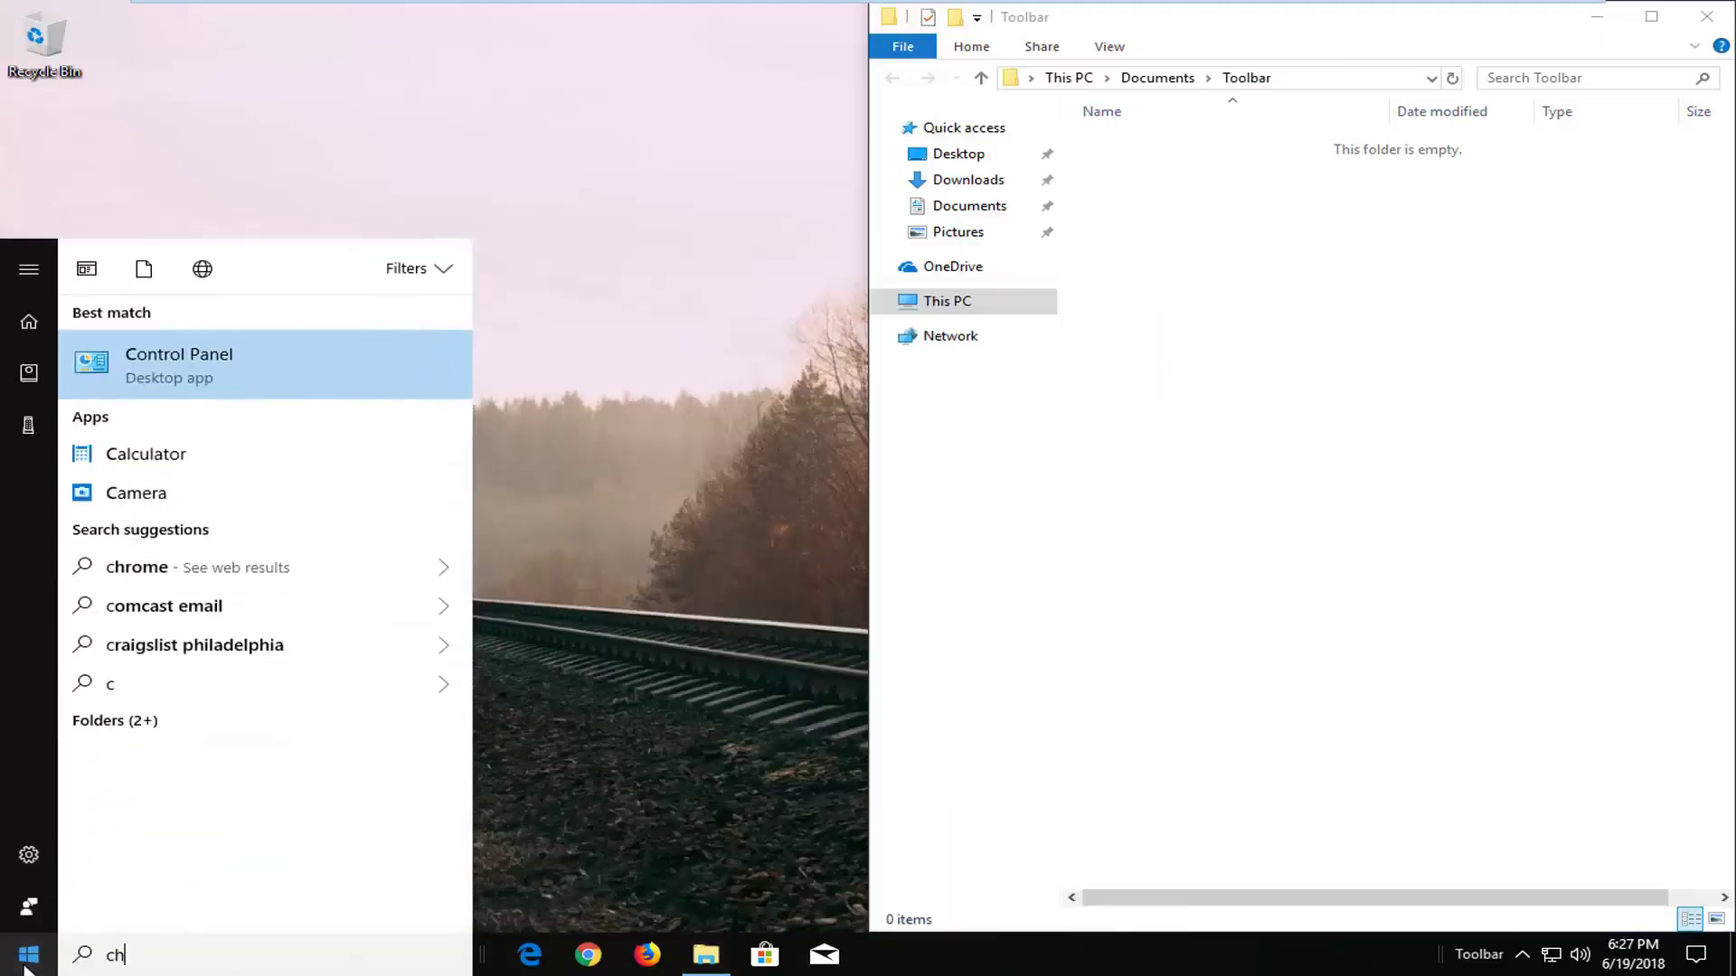
pyautogui.press('BackSpace')
pyautogui.write('chrome')
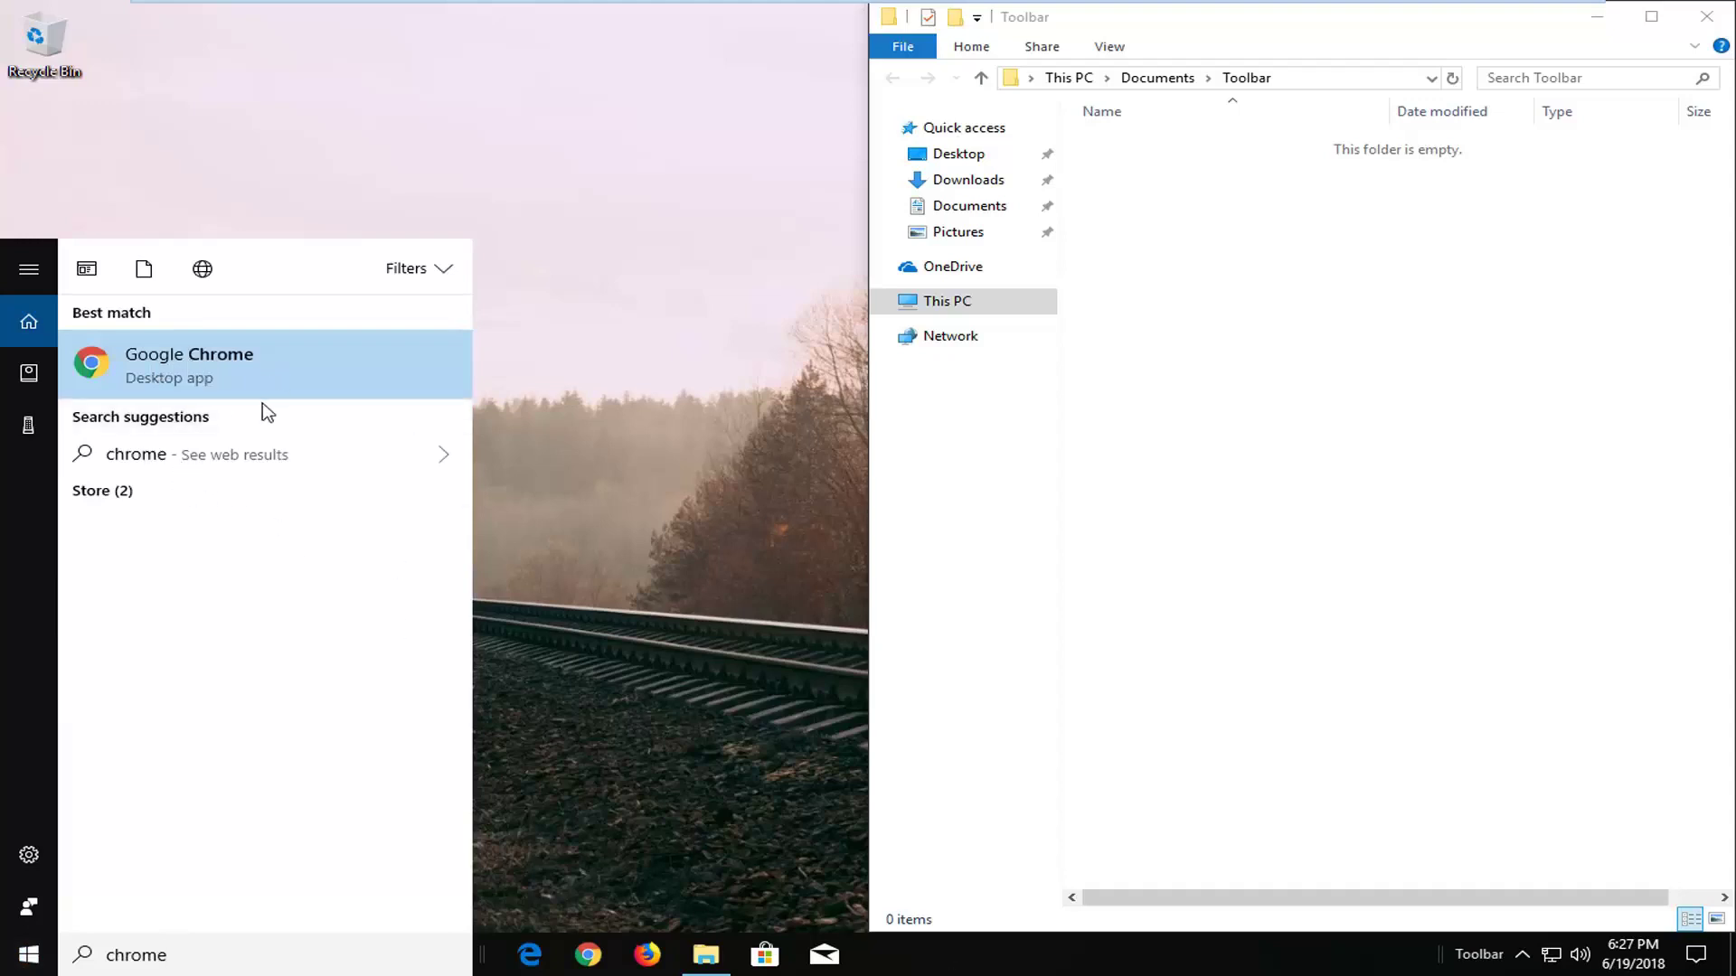
pyautogui.click(180, 365)
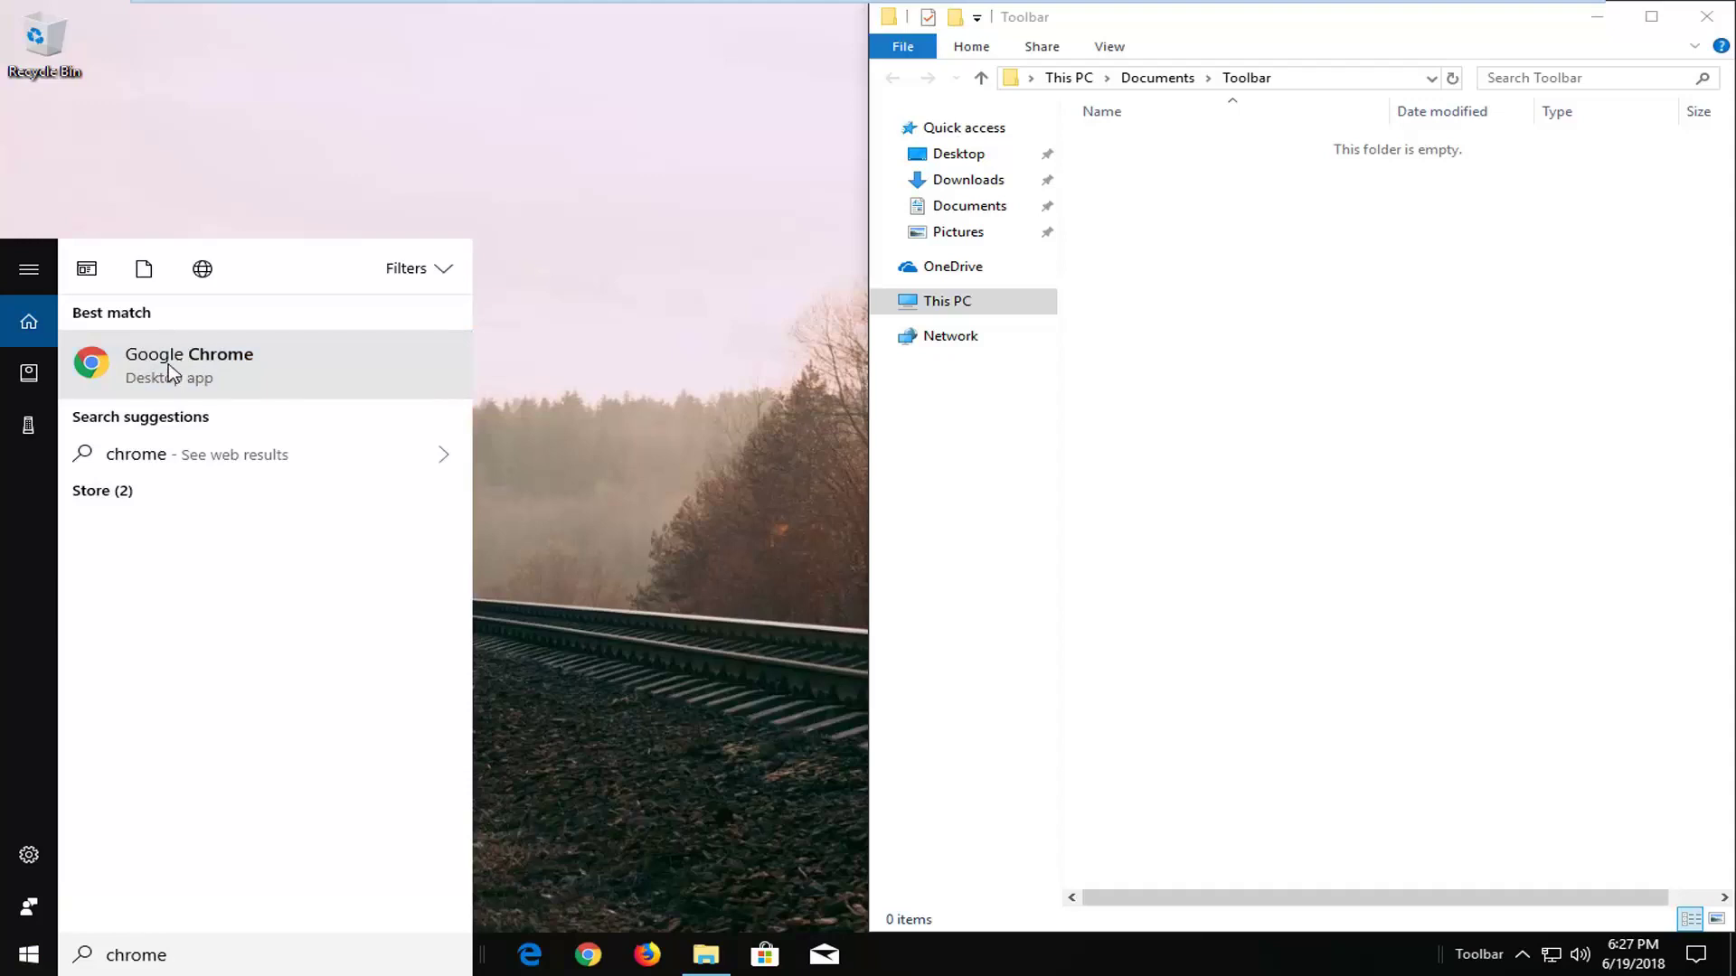
pyautogui.rightClick(171, 372)
pyautogui.click(256, 421)
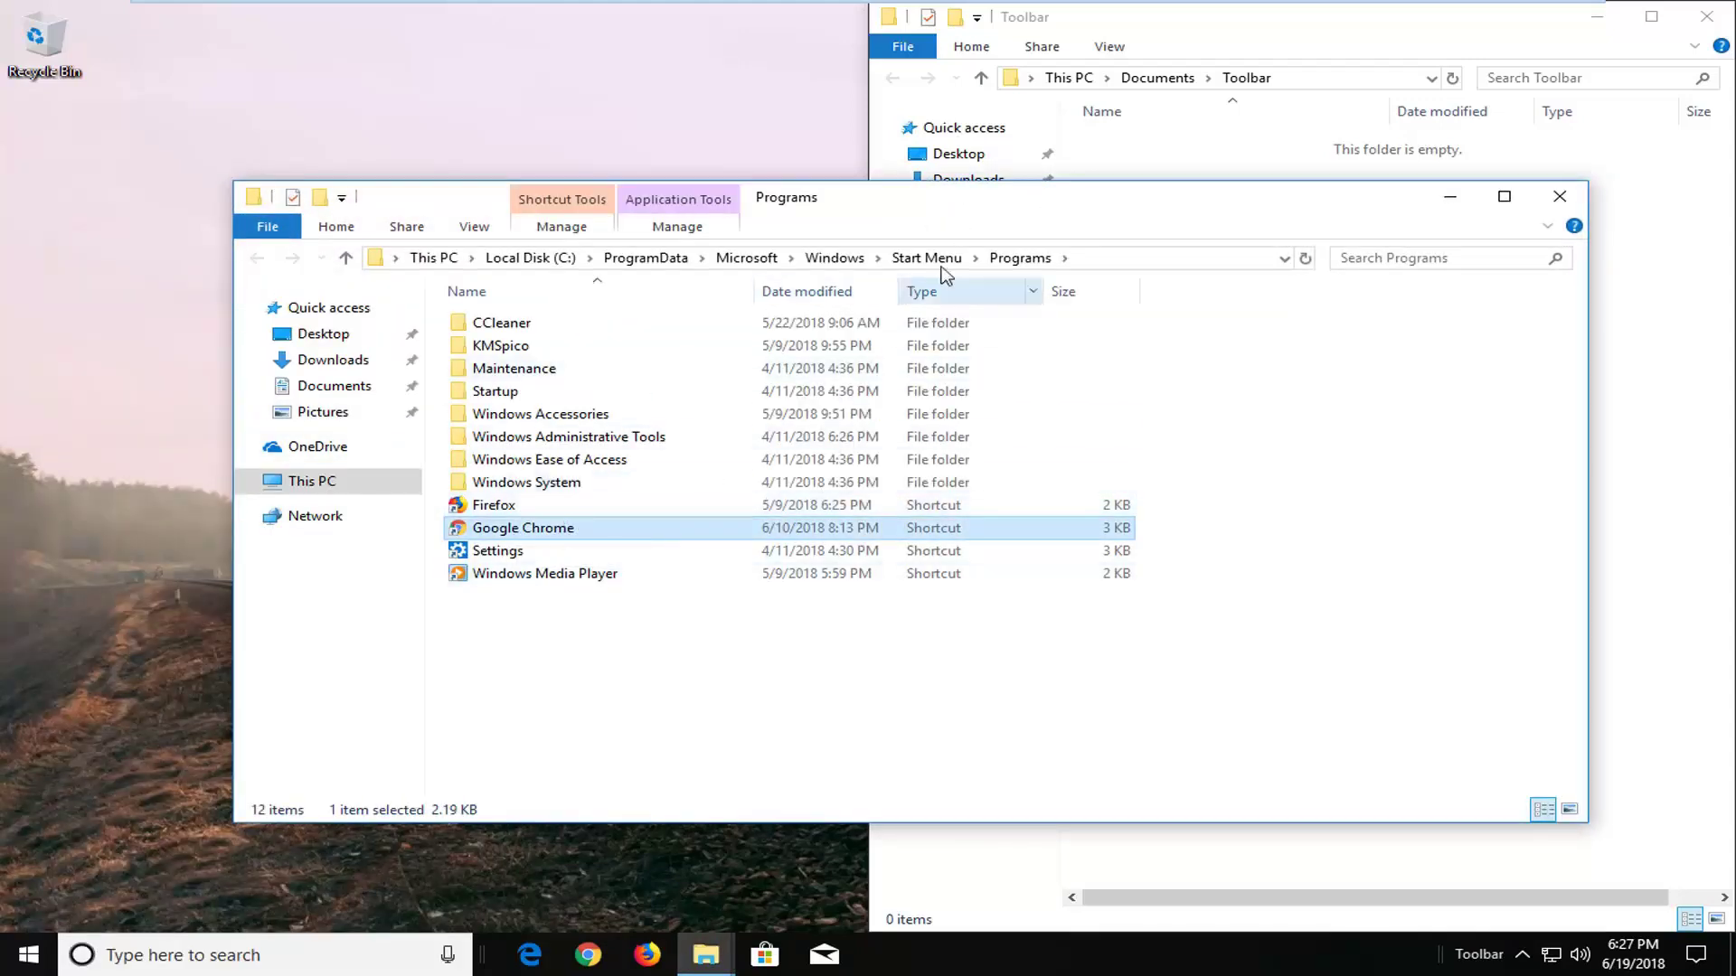
# - Copy the Firefox, Google Chrome, Control Panel and Windows Media Player shortcuts from Programs
pyautogui.click(497, 505)
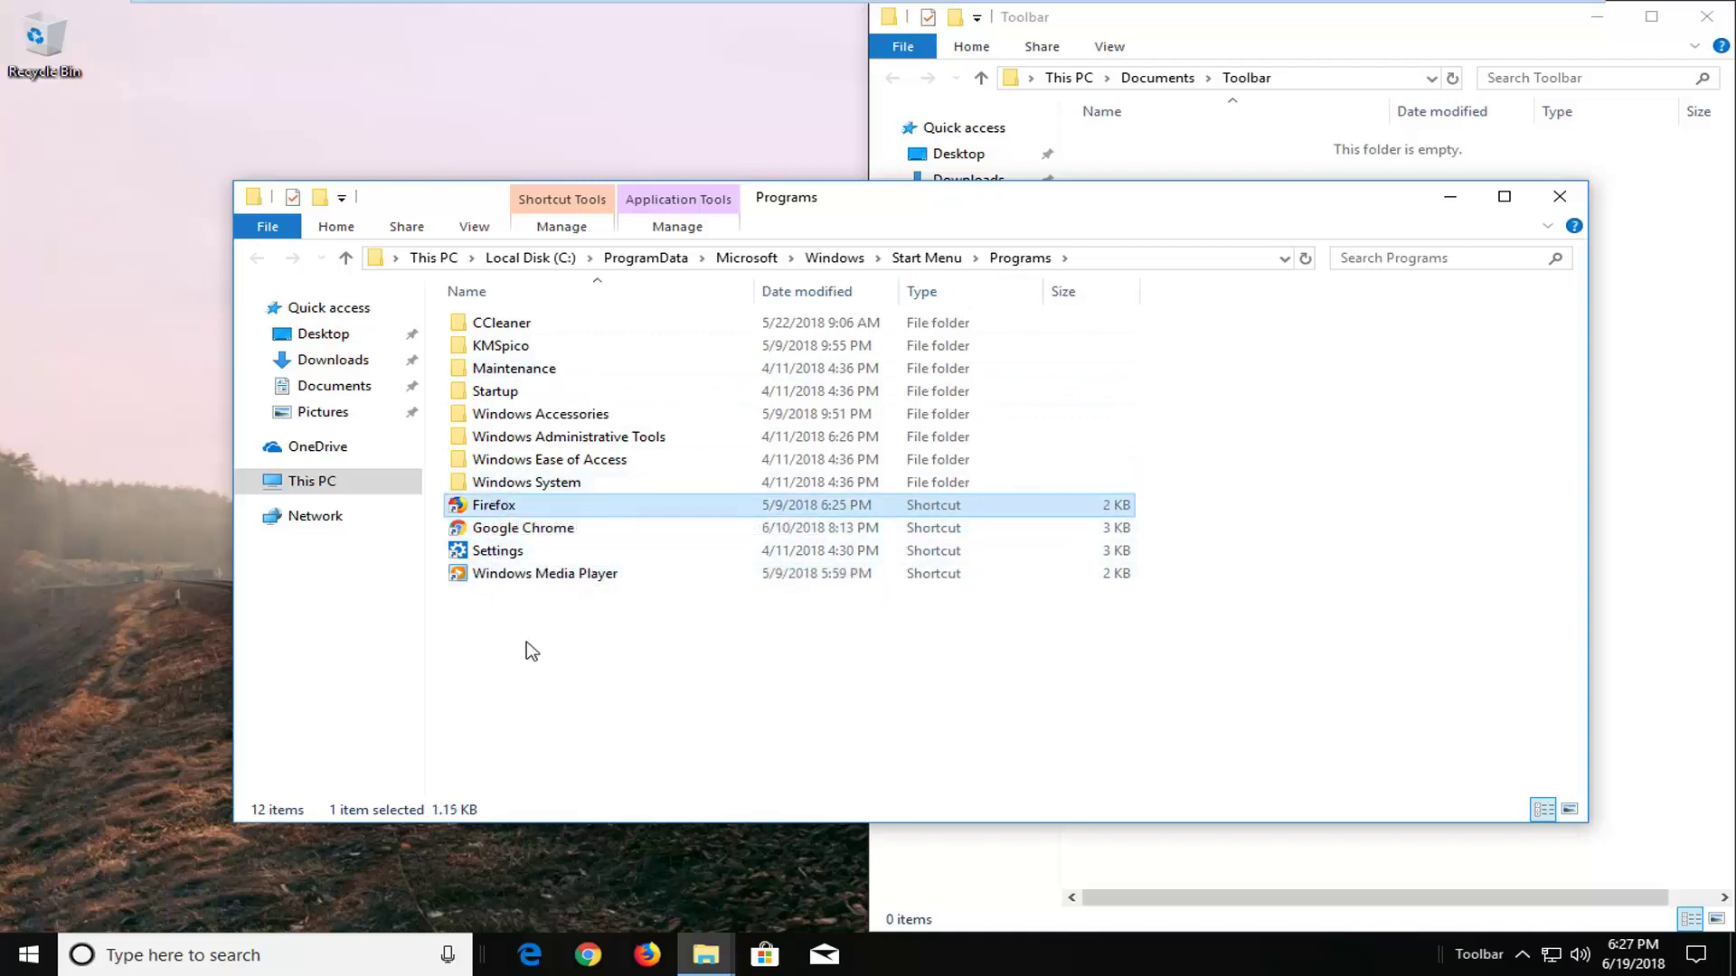
pyautogui.moveTo(524, 637); pyautogui.dragTo(493, 510)
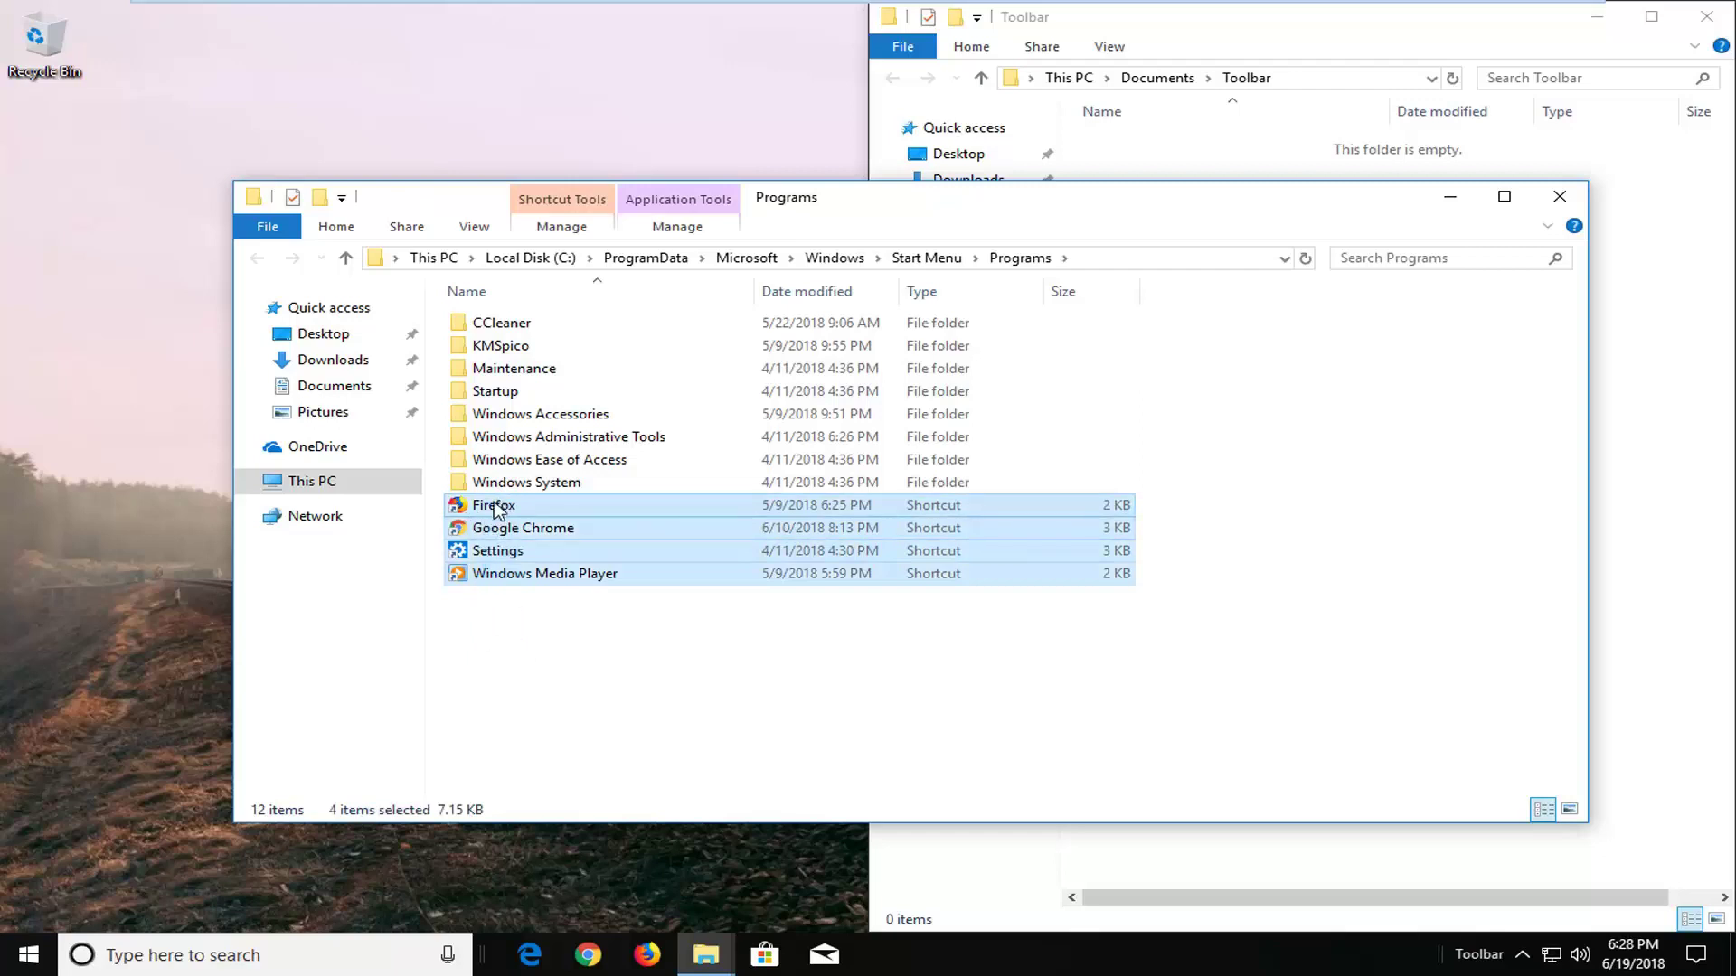
pyautogui.rightClick(489, 513)
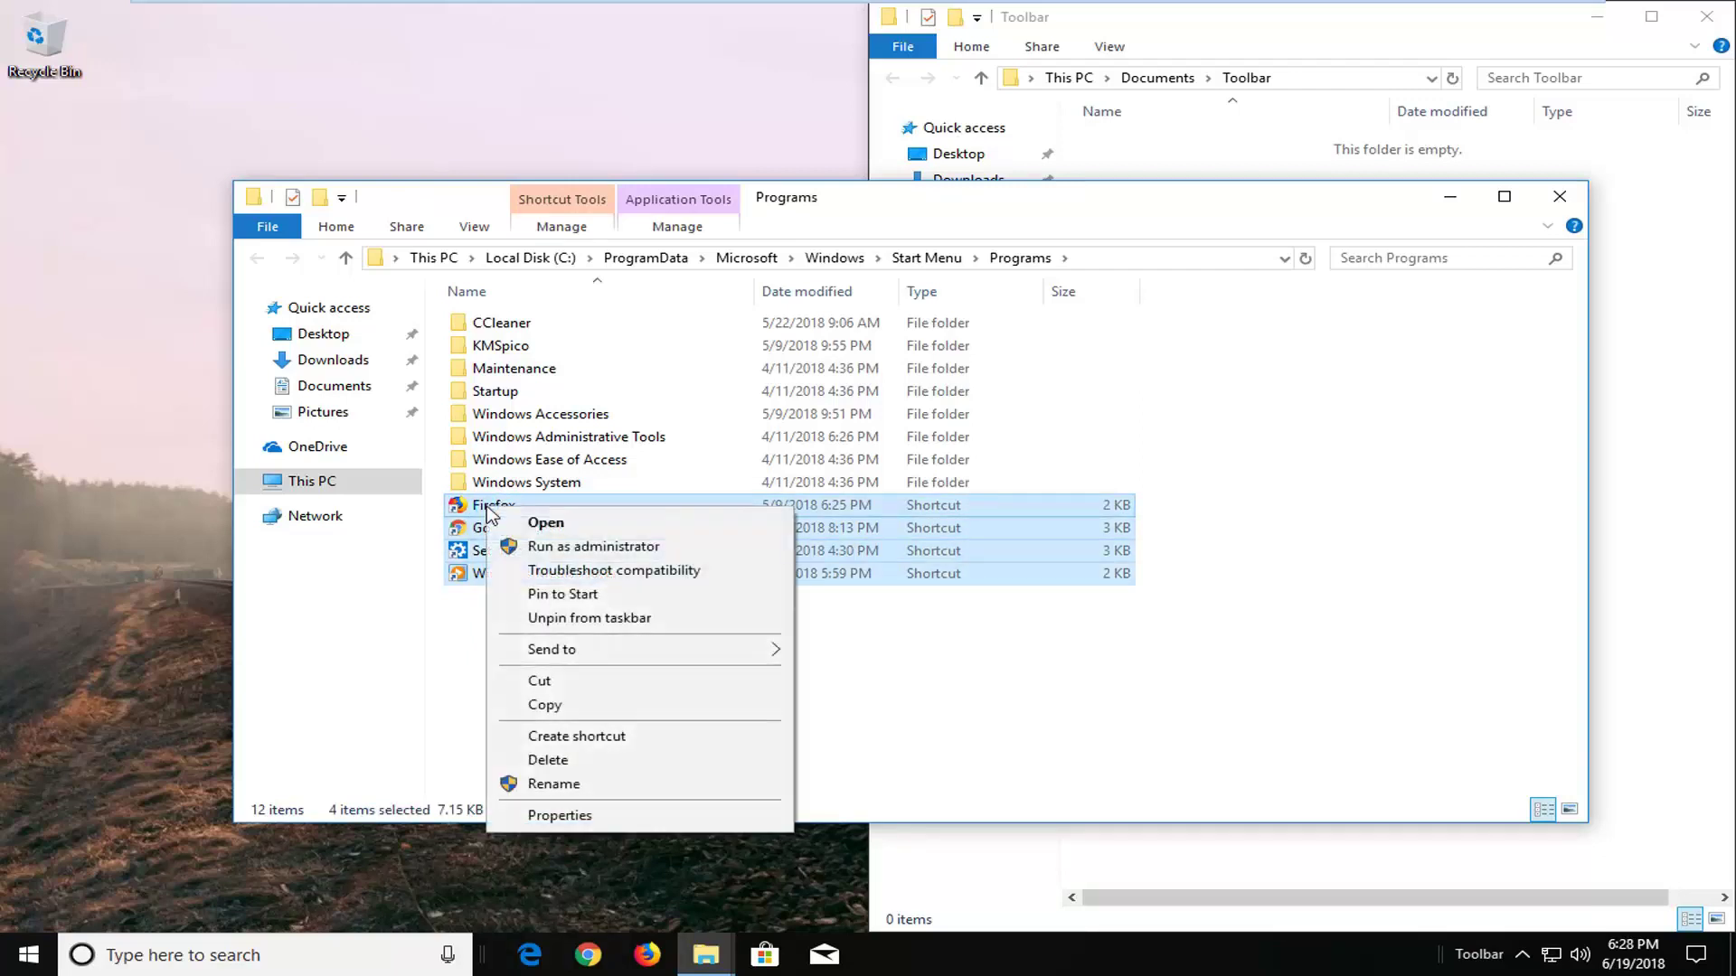
pyautogui.click(544, 704)
pyautogui.click(542, 709)
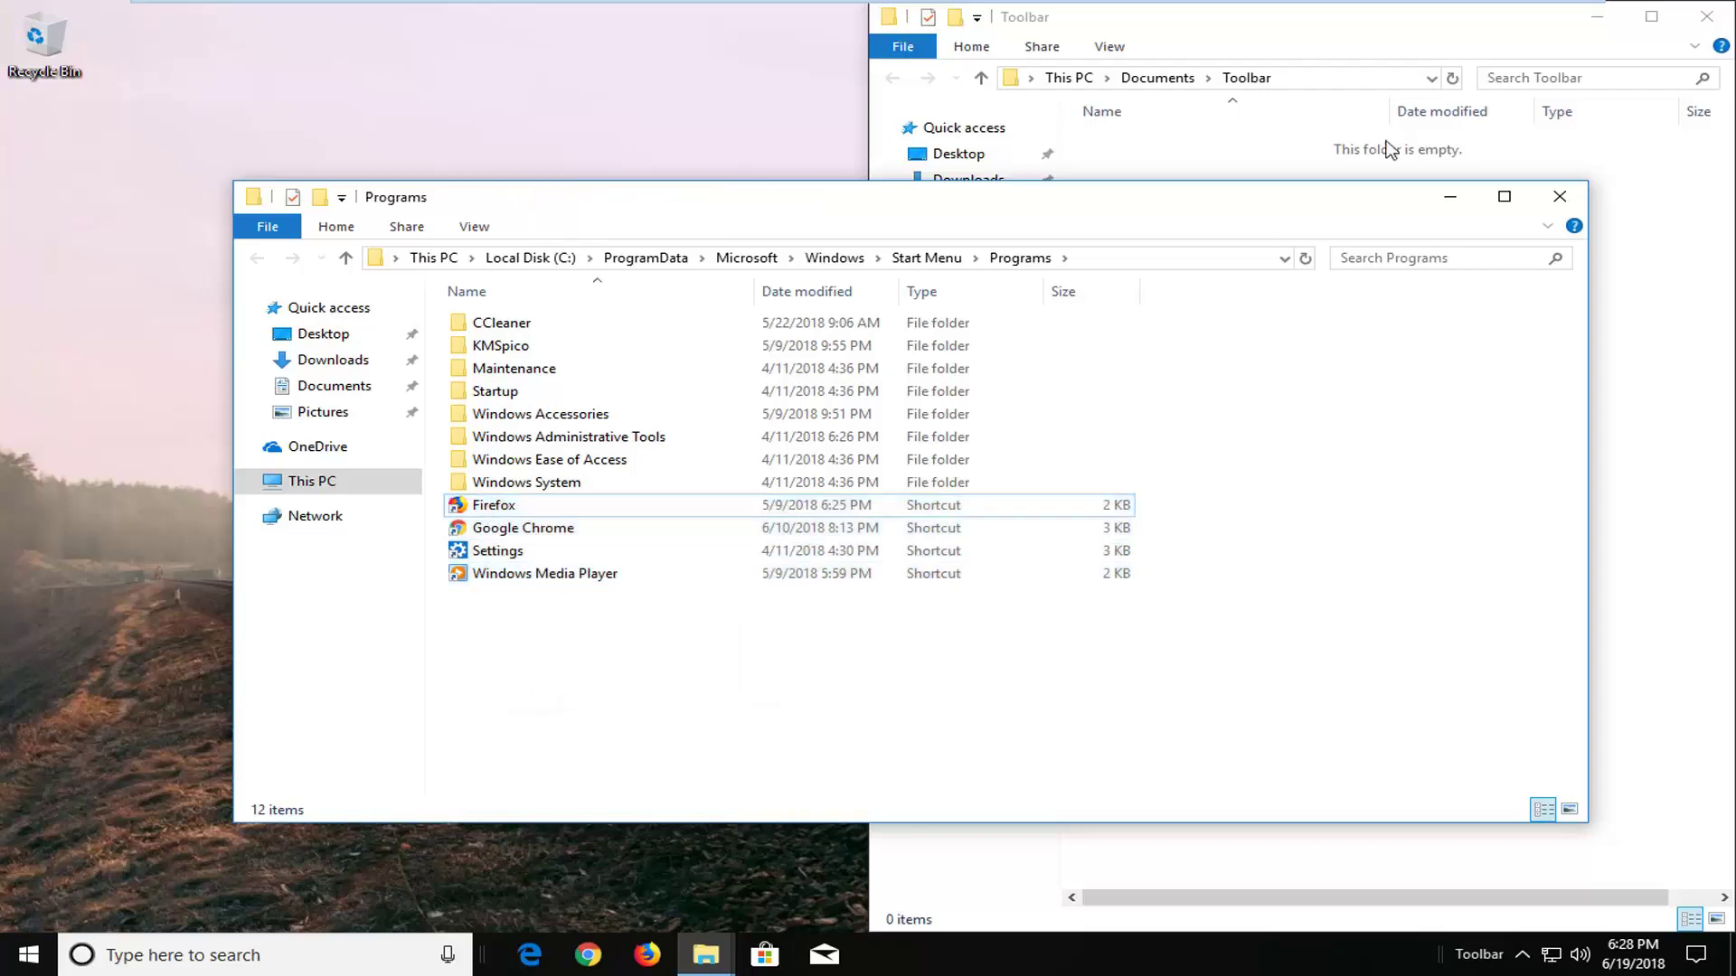
# - Paste the four shortcuts into the Toolbar folder, then close that window
pyautogui.click(1449, 206)
pyautogui.moveTo(1483, 31); pyautogui.dragTo(1192, 128)
pyautogui.rightClick(636, 317)
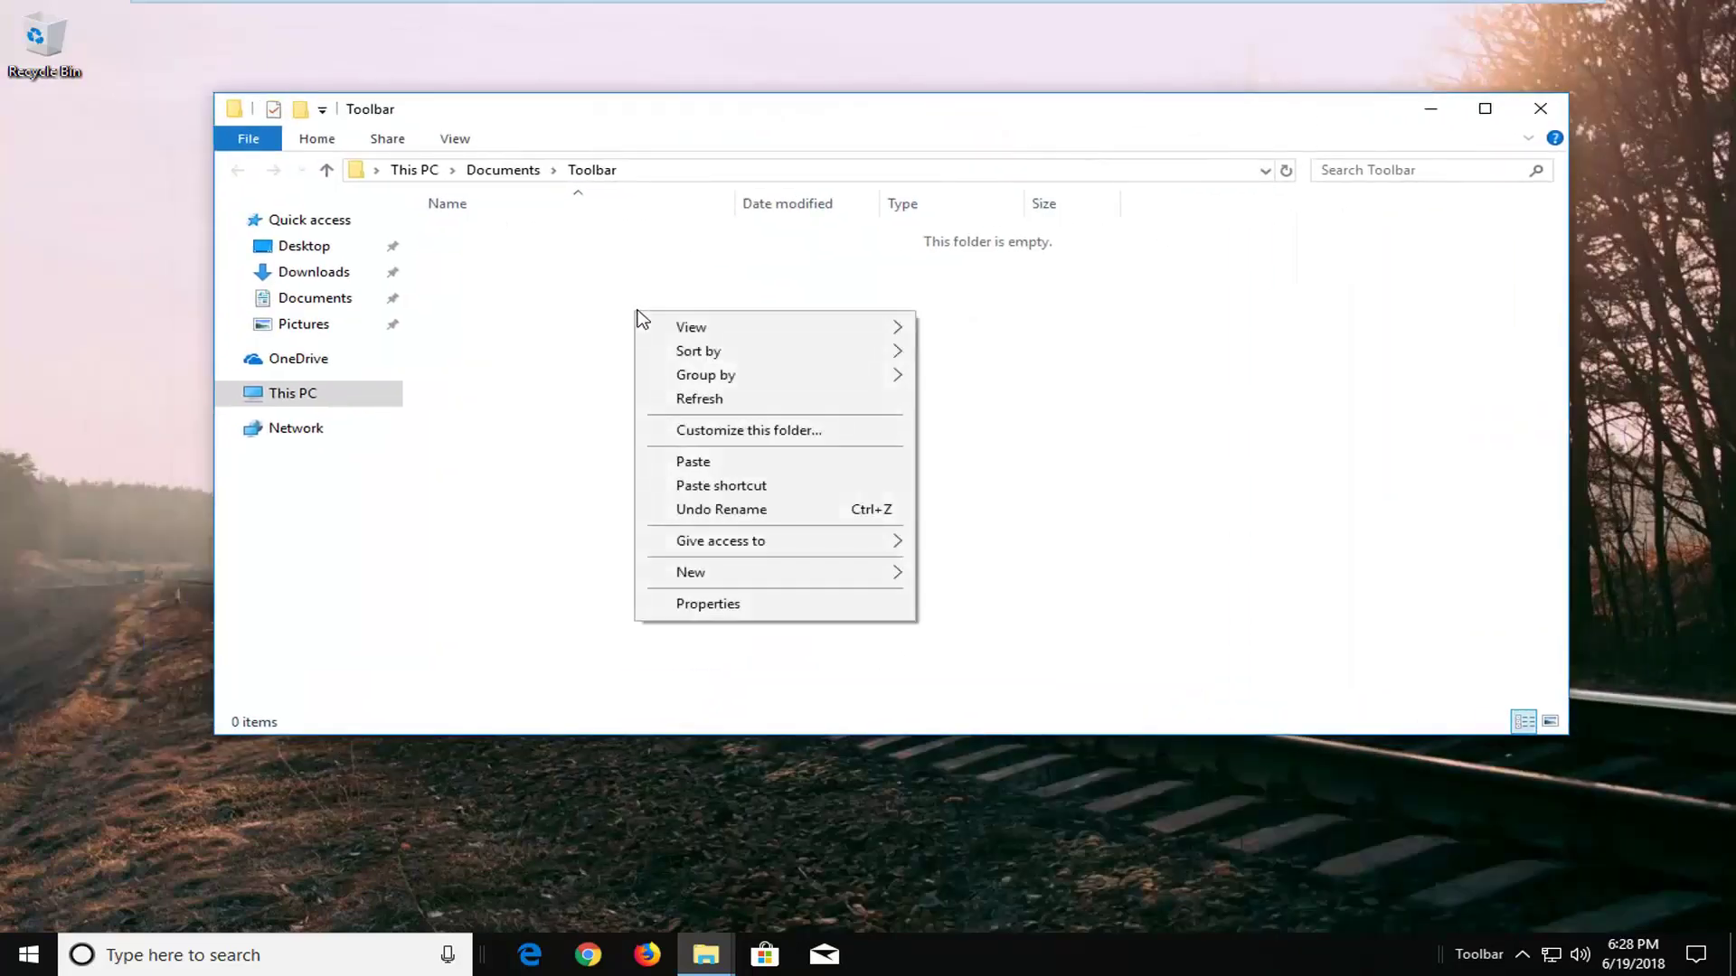
pyautogui.click(700, 462)
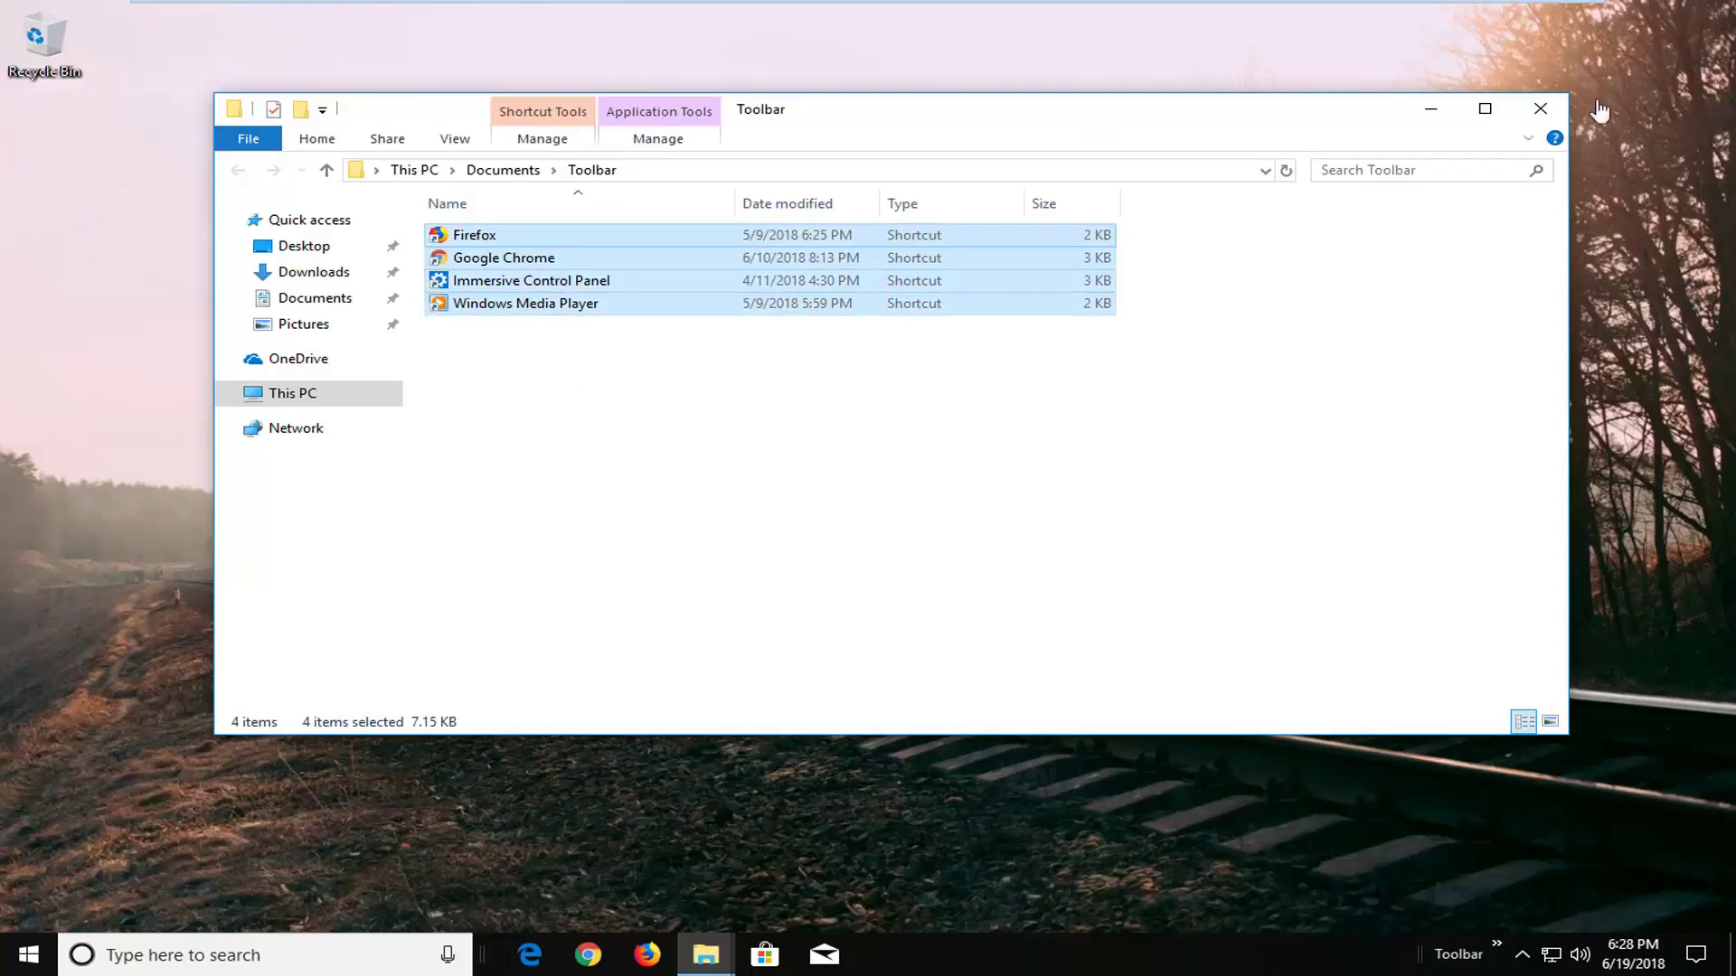
pyautogui.click(1542, 109)
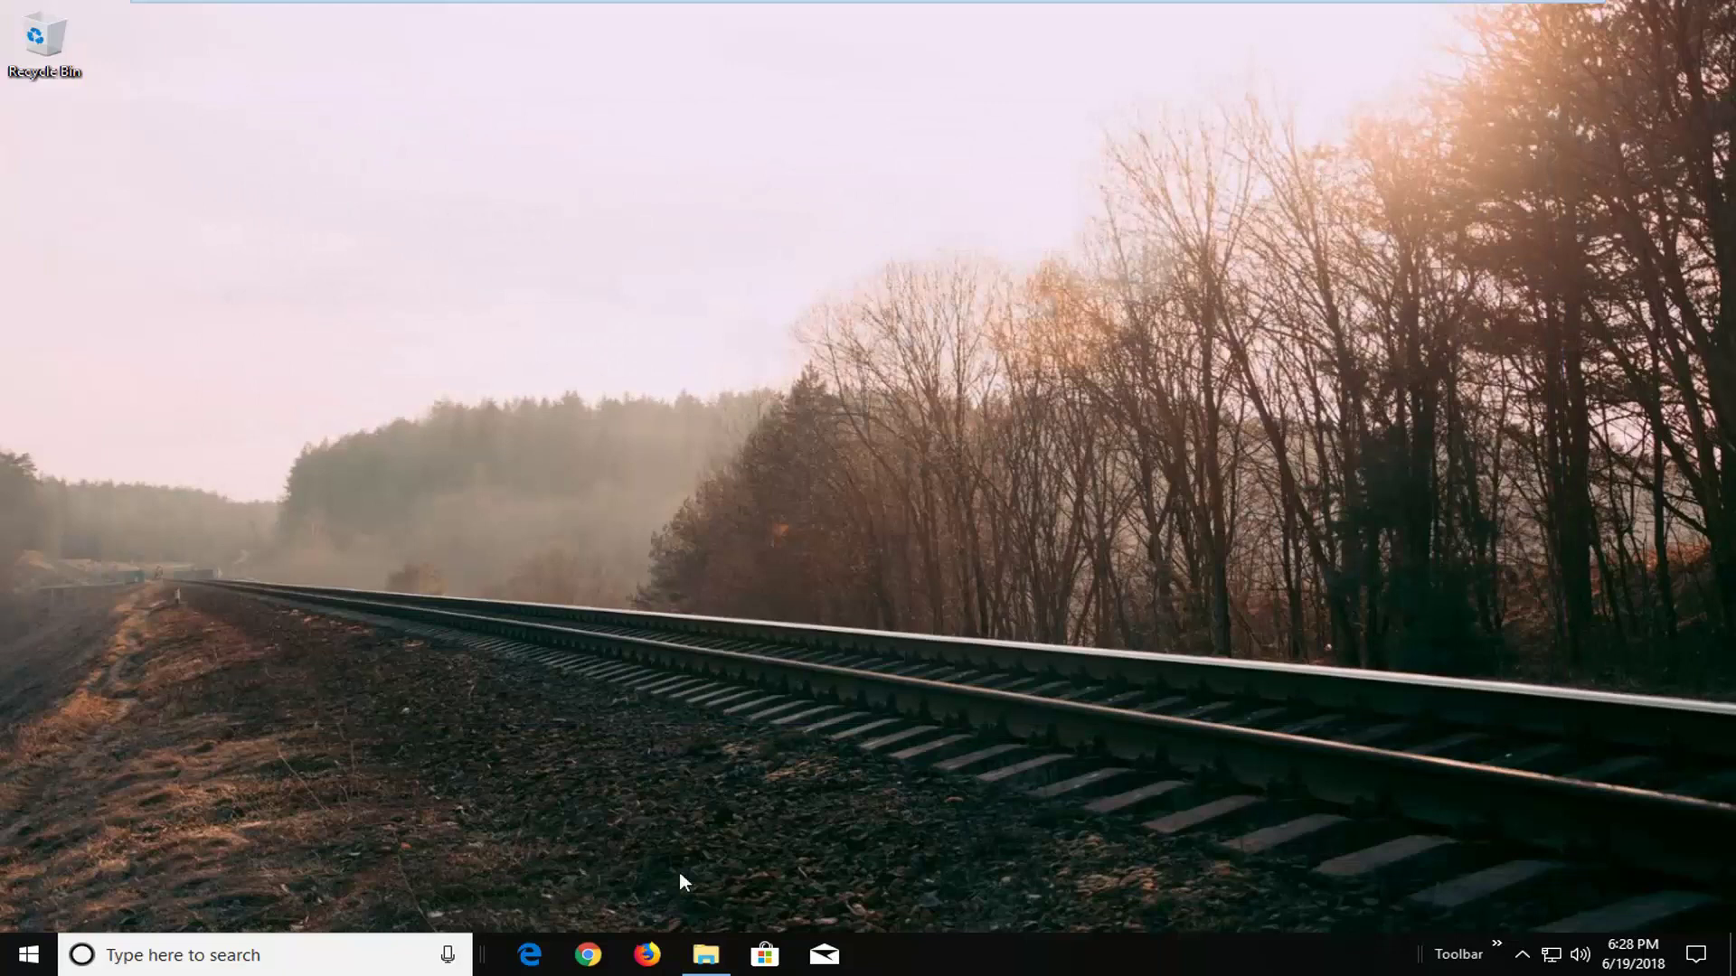
# - Unpin Microsoft Edge, Firefox, Google Chrome and File Explorer from the taskbar
pyautogui.rightClick(533, 956)
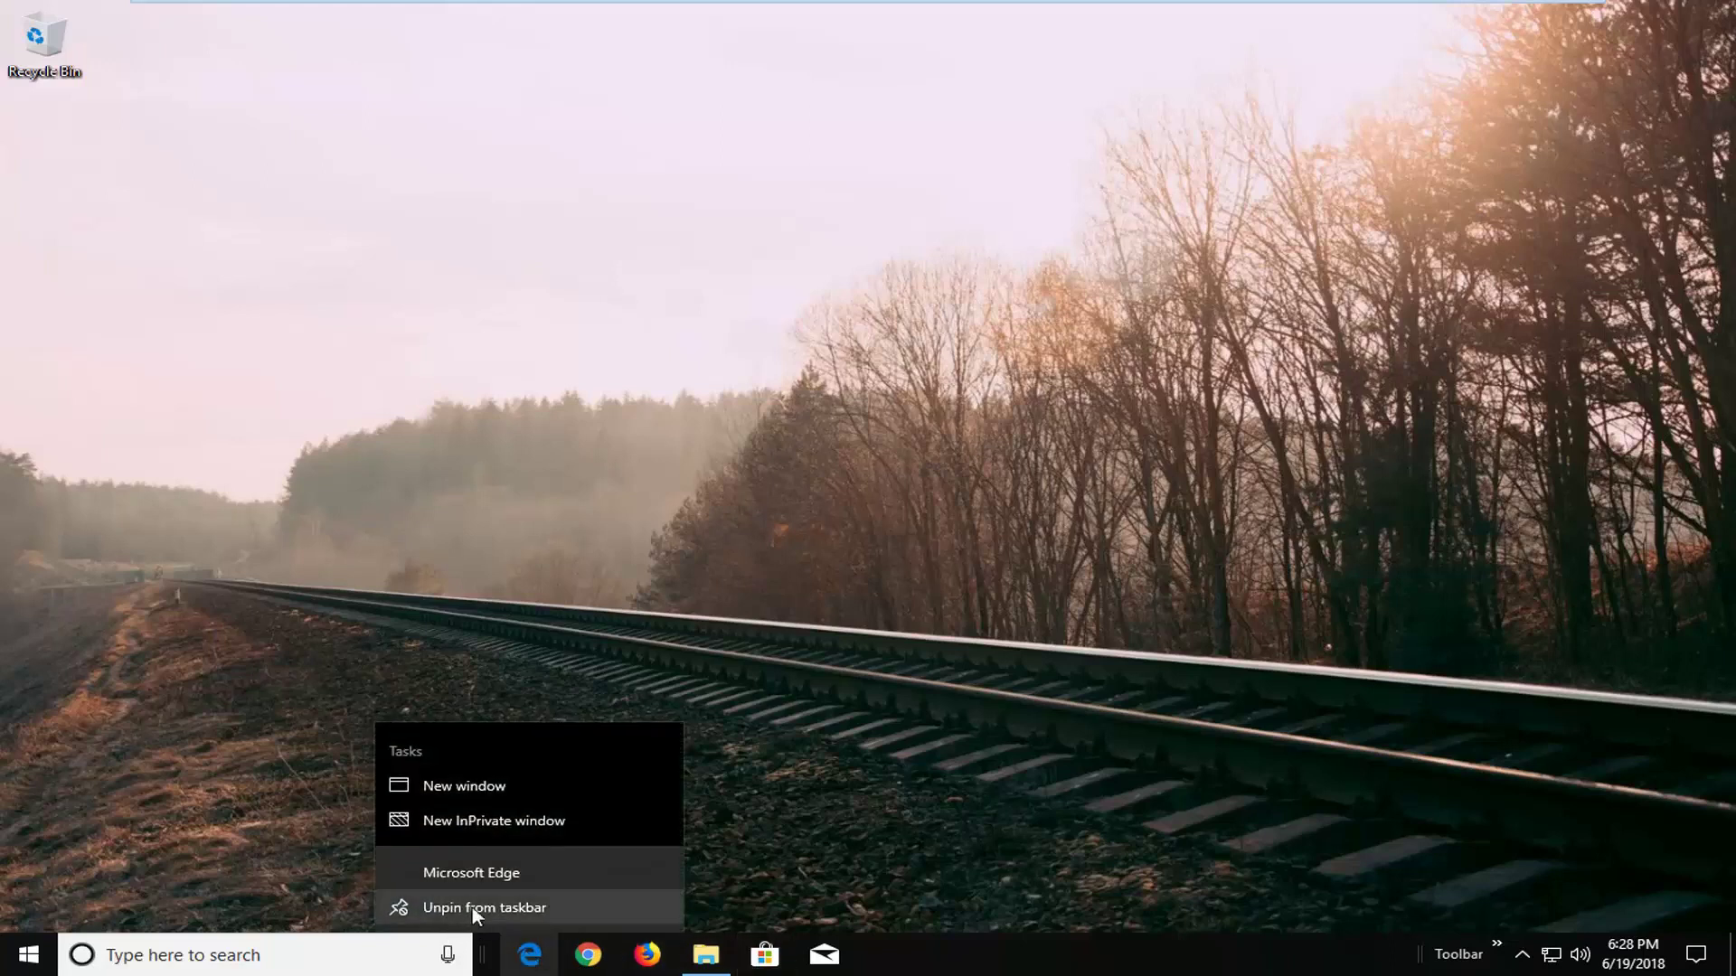
pyautogui.click(477, 908)
pyautogui.rightClick(578, 956)
pyautogui.click(558, 913)
pyautogui.rightClick(527, 951)
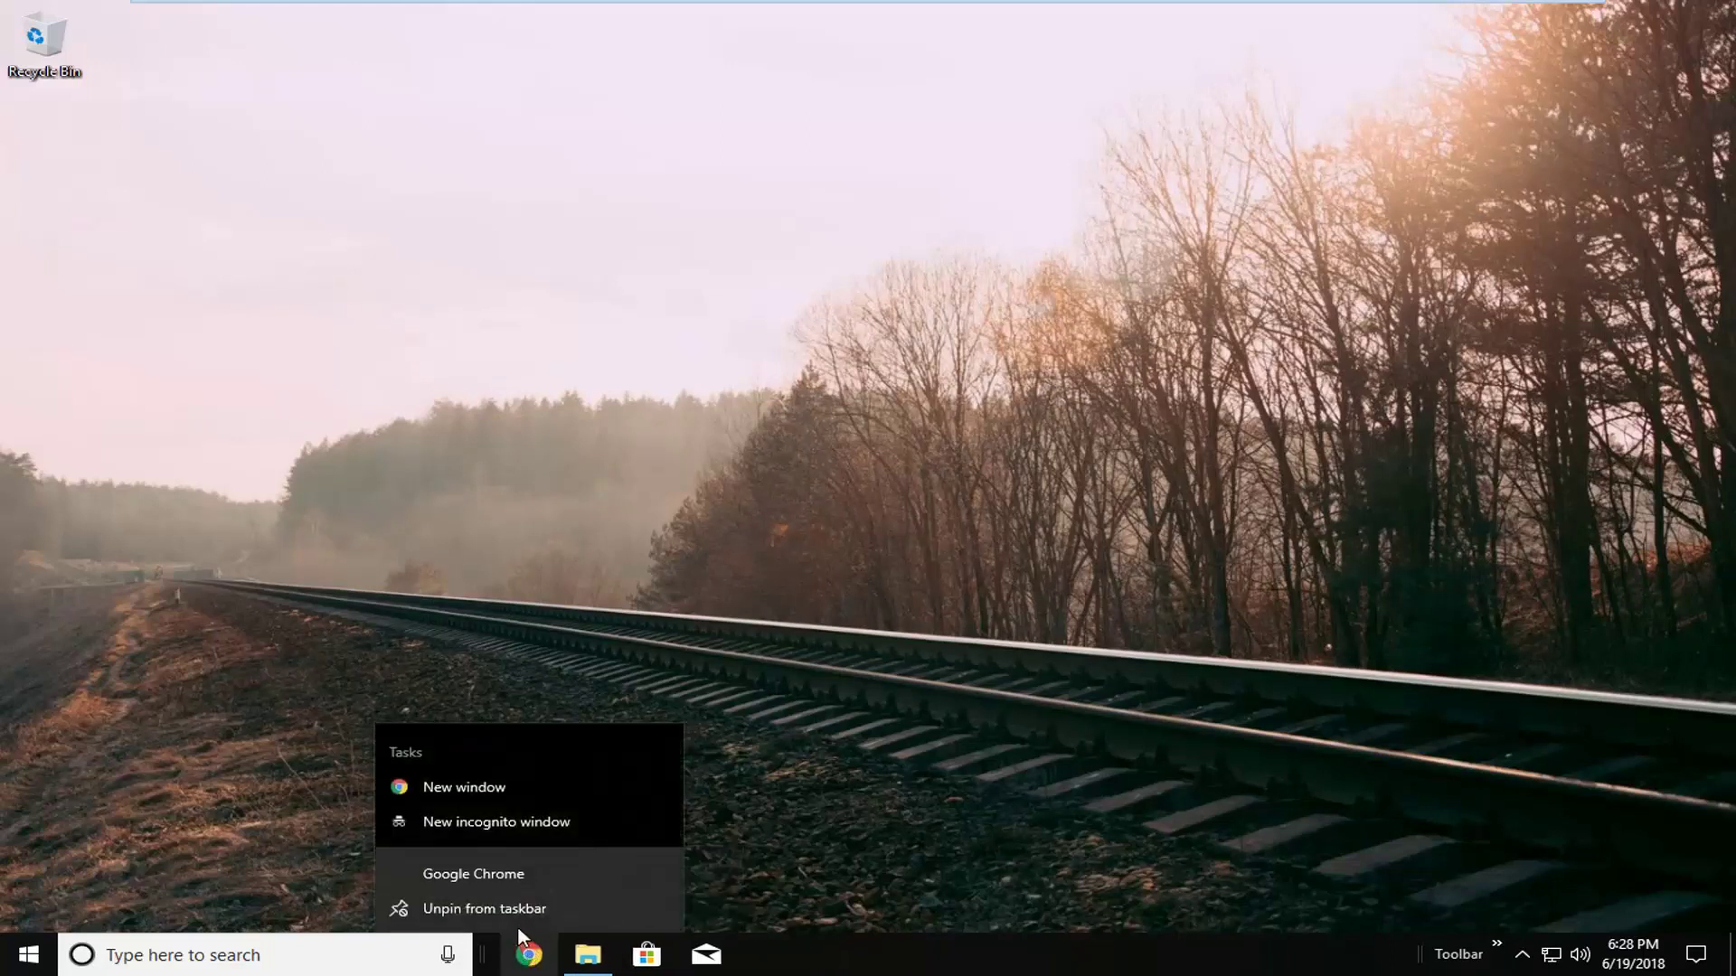
pyautogui.click(488, 907)
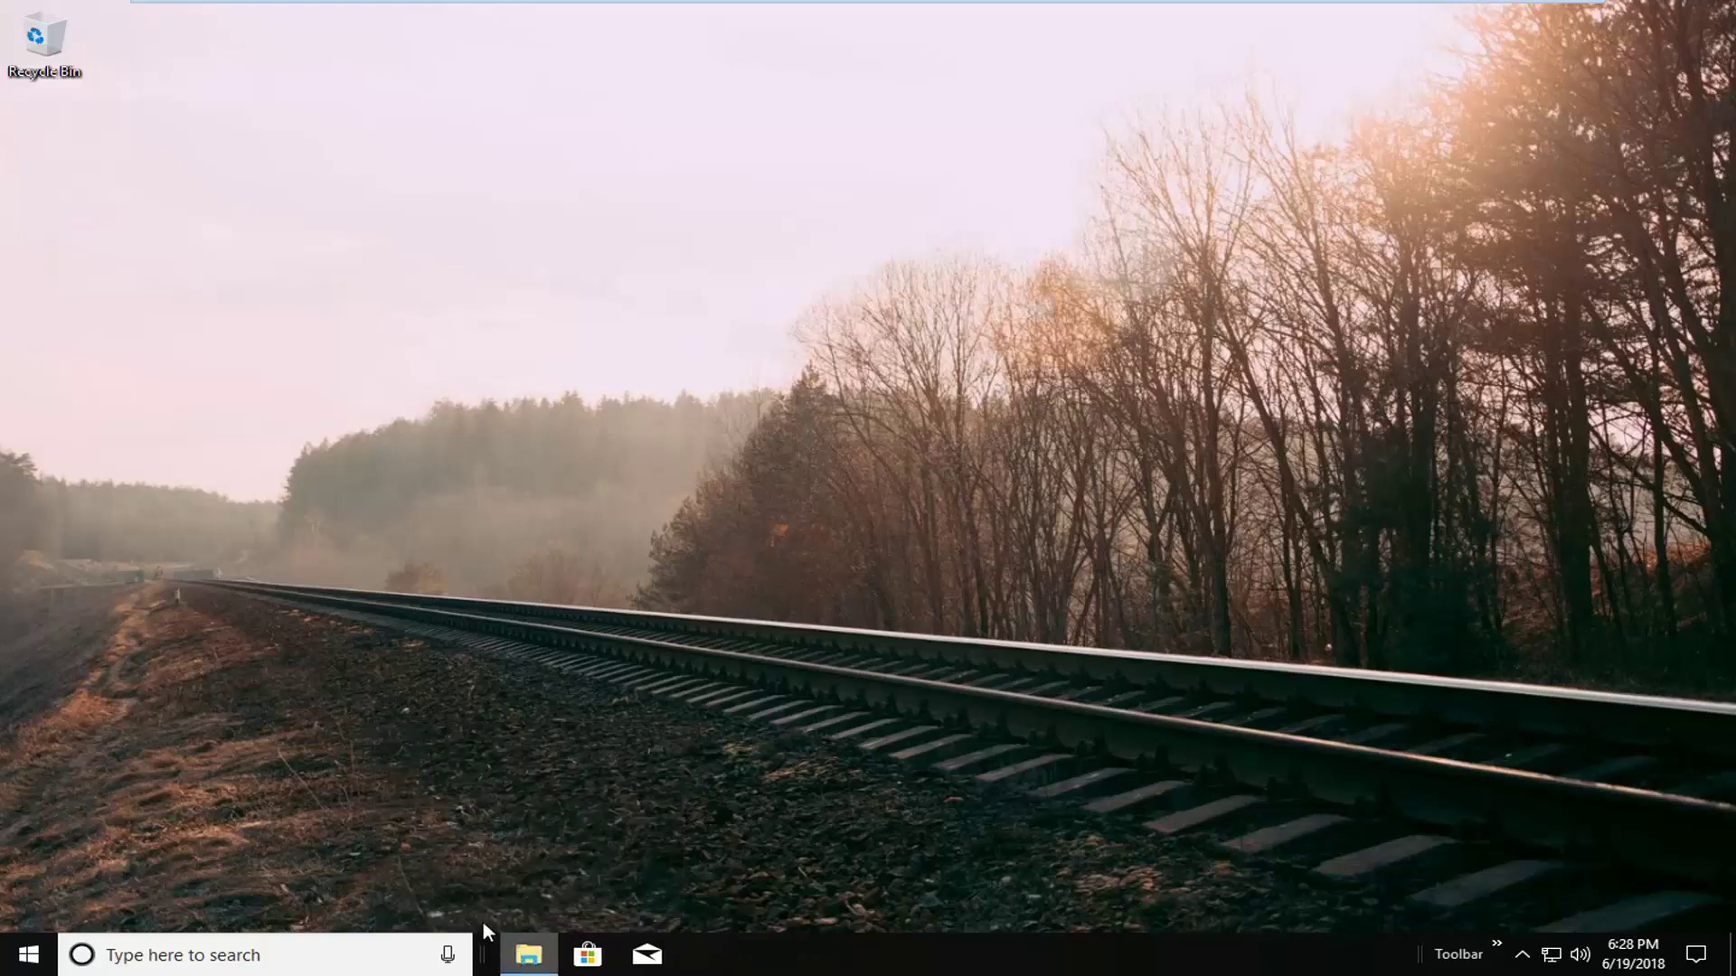
pyautogui.rightClick(529, 954)
pyautogui.click(470, 876)
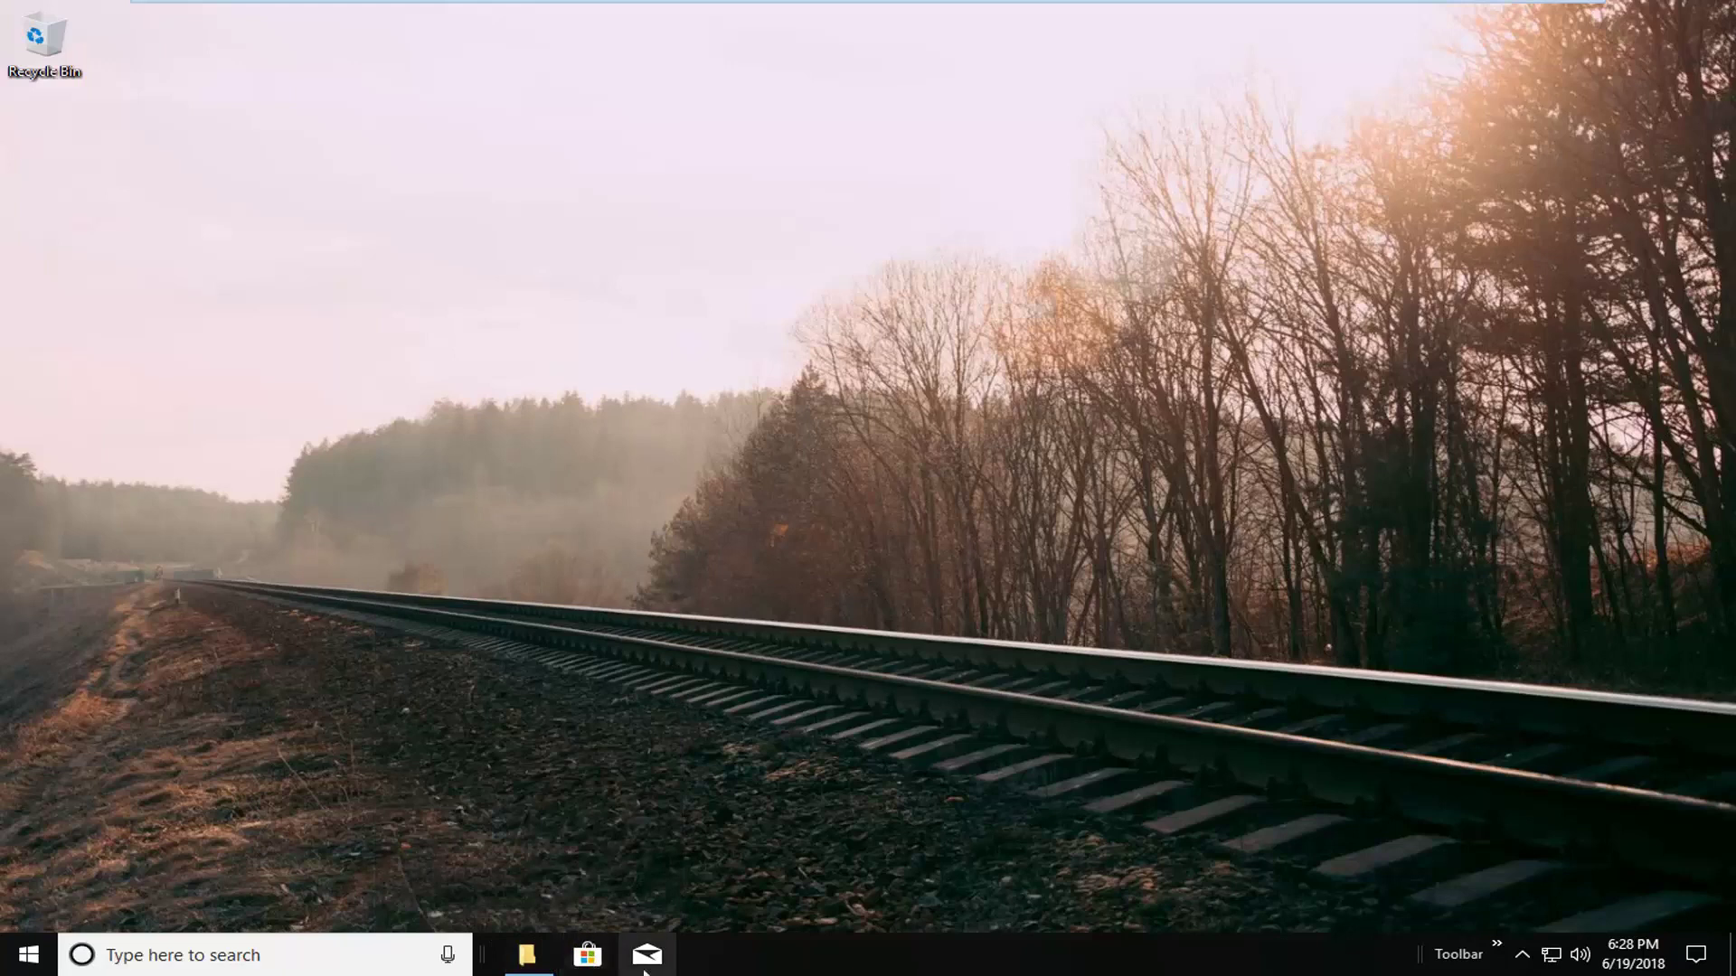
# - Unpin the Store and Mail, then close the Programs folder window
pyautogui.rightClick(586, 945)
pyautogui.click(544, 906)
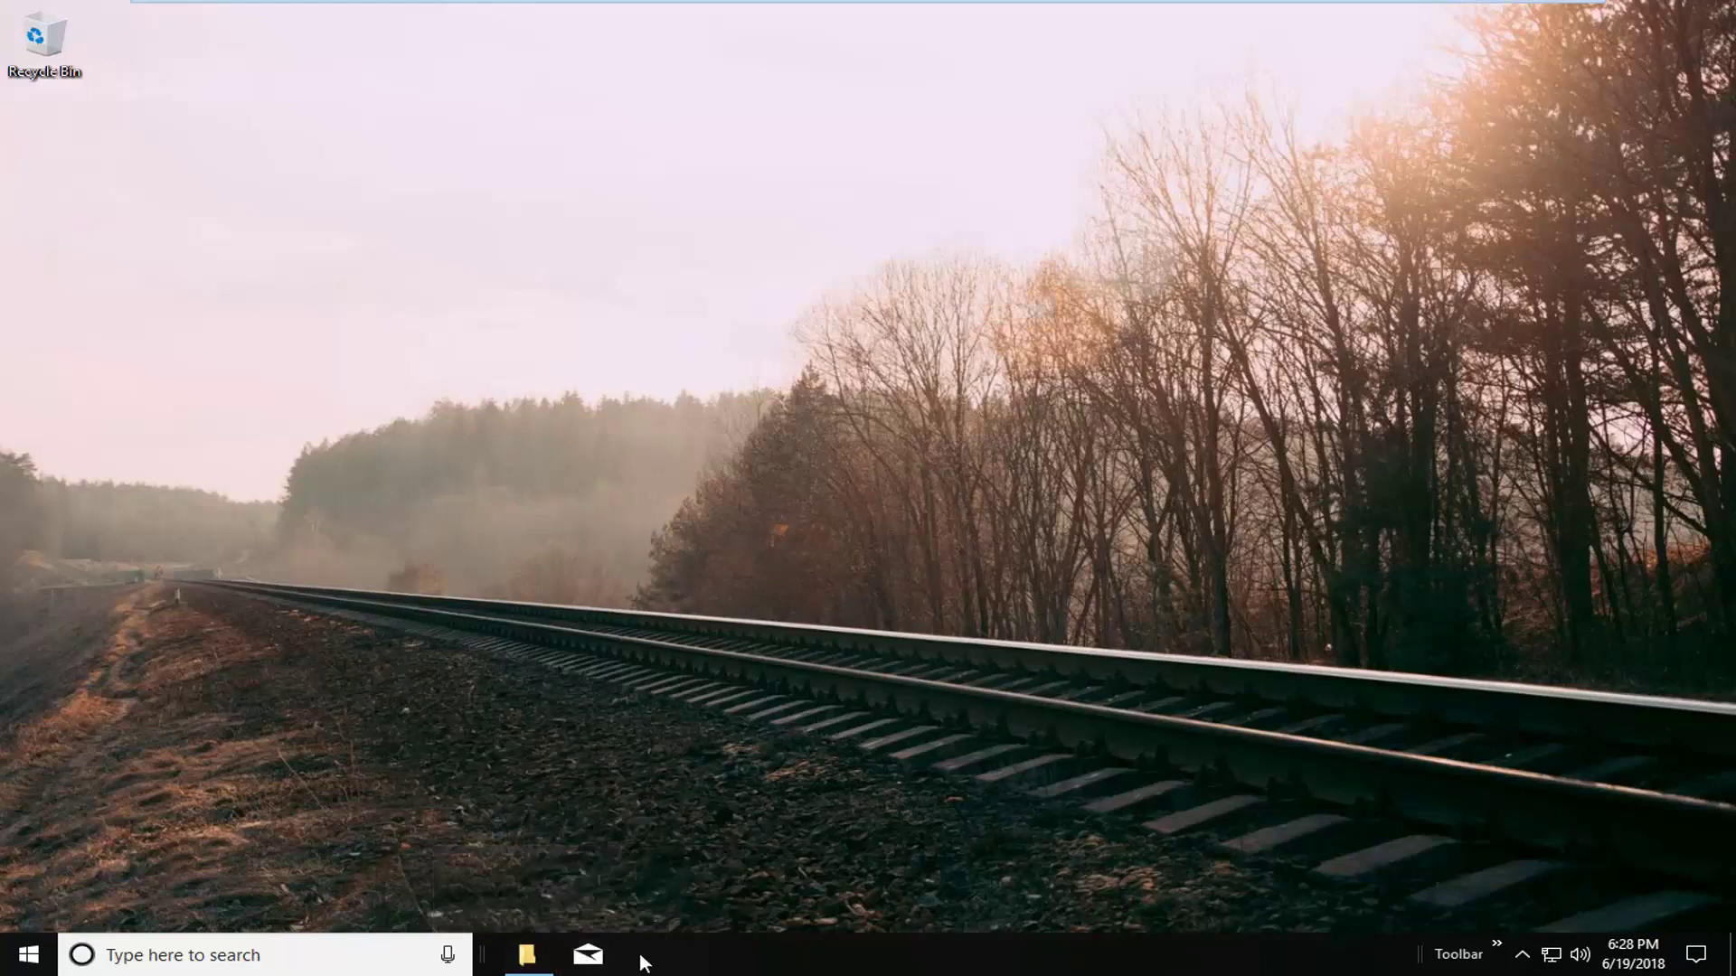
pyautogui.rightClick(587, 958)
pyautogui.click(542, 911)
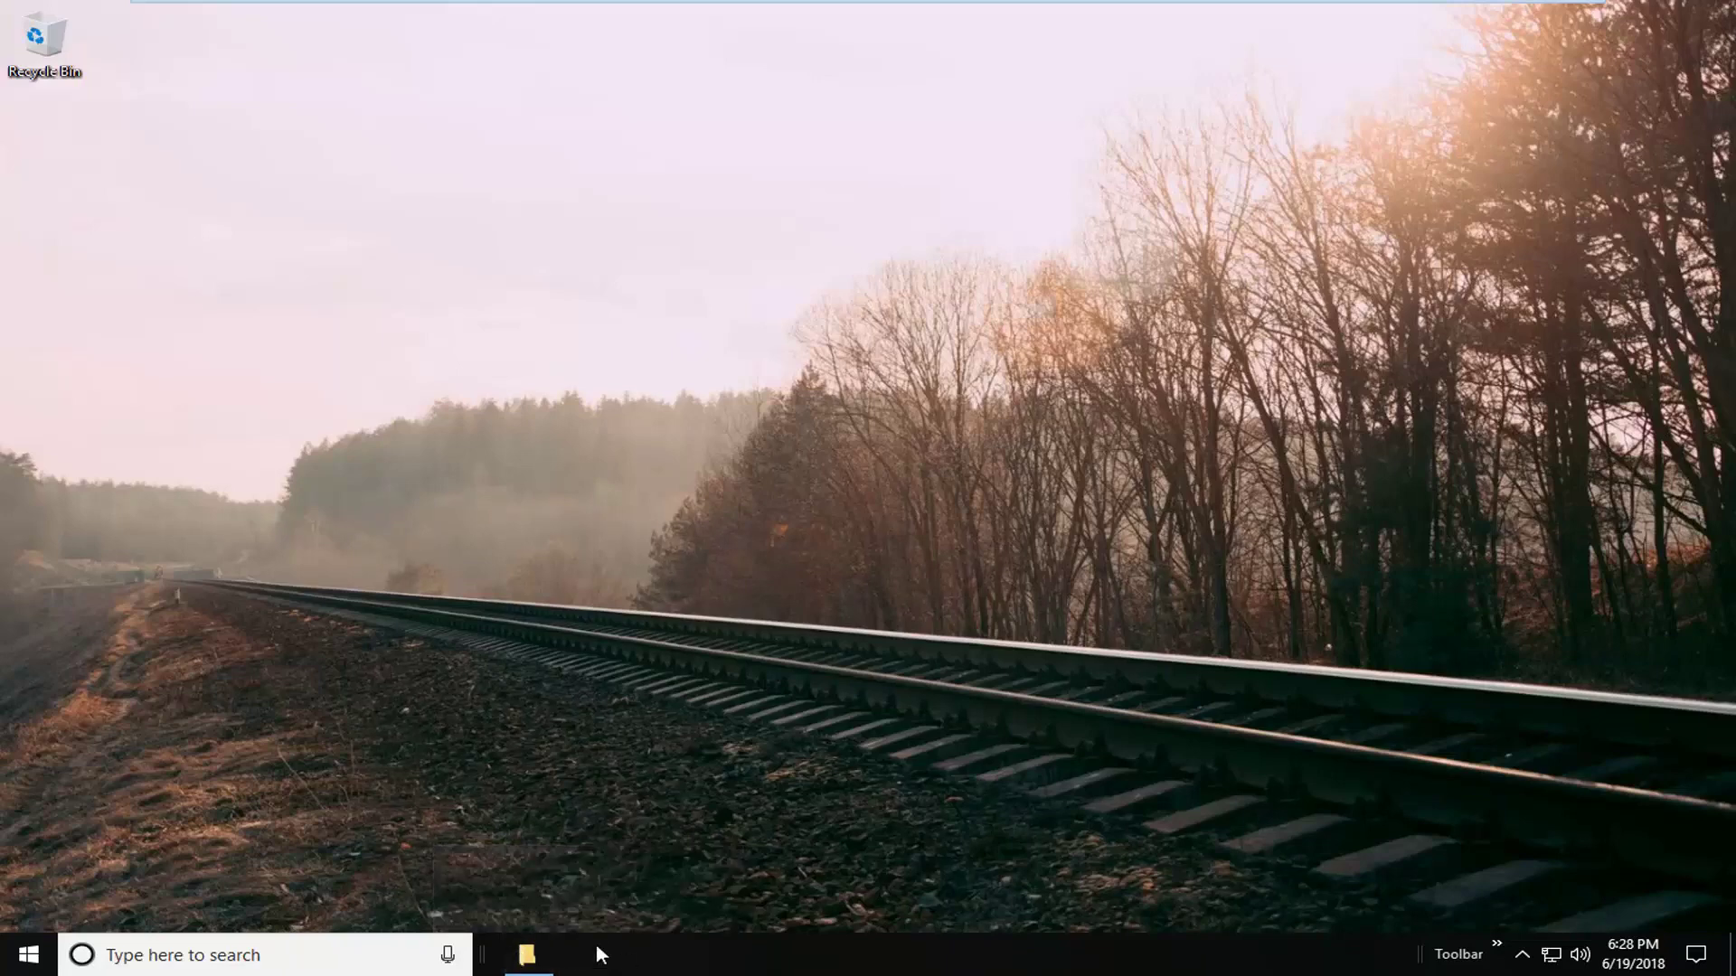
pyautogui.click(527, 956)
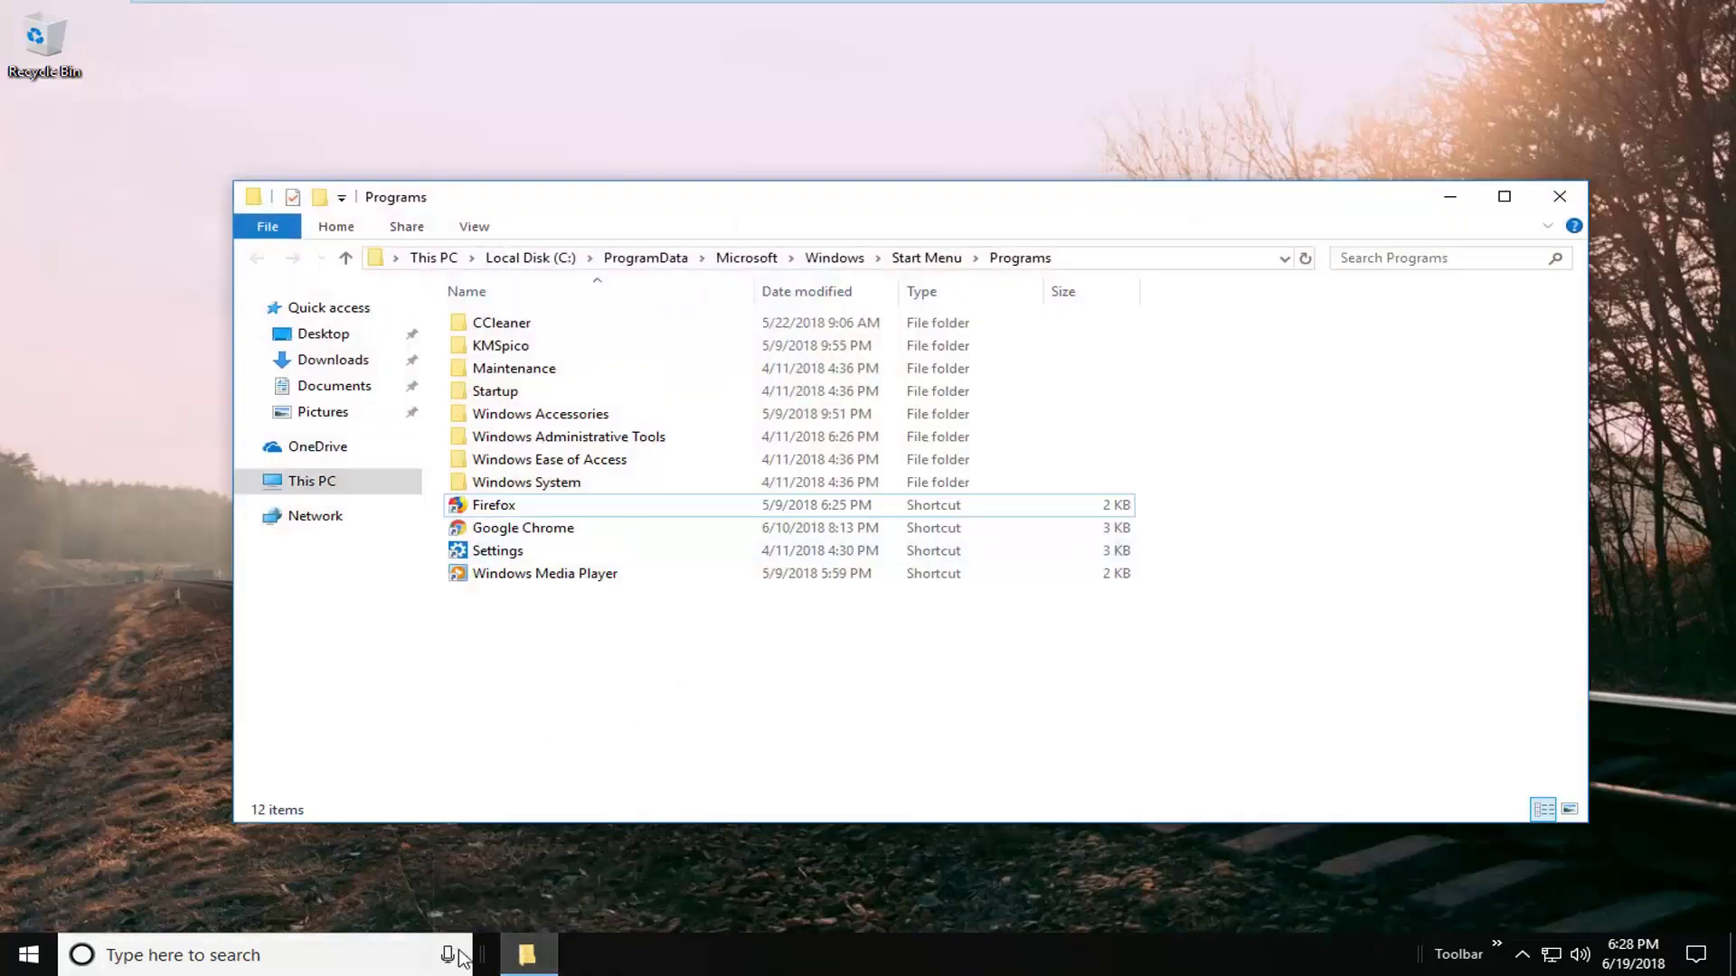
pyautogui.click(1556, 199)
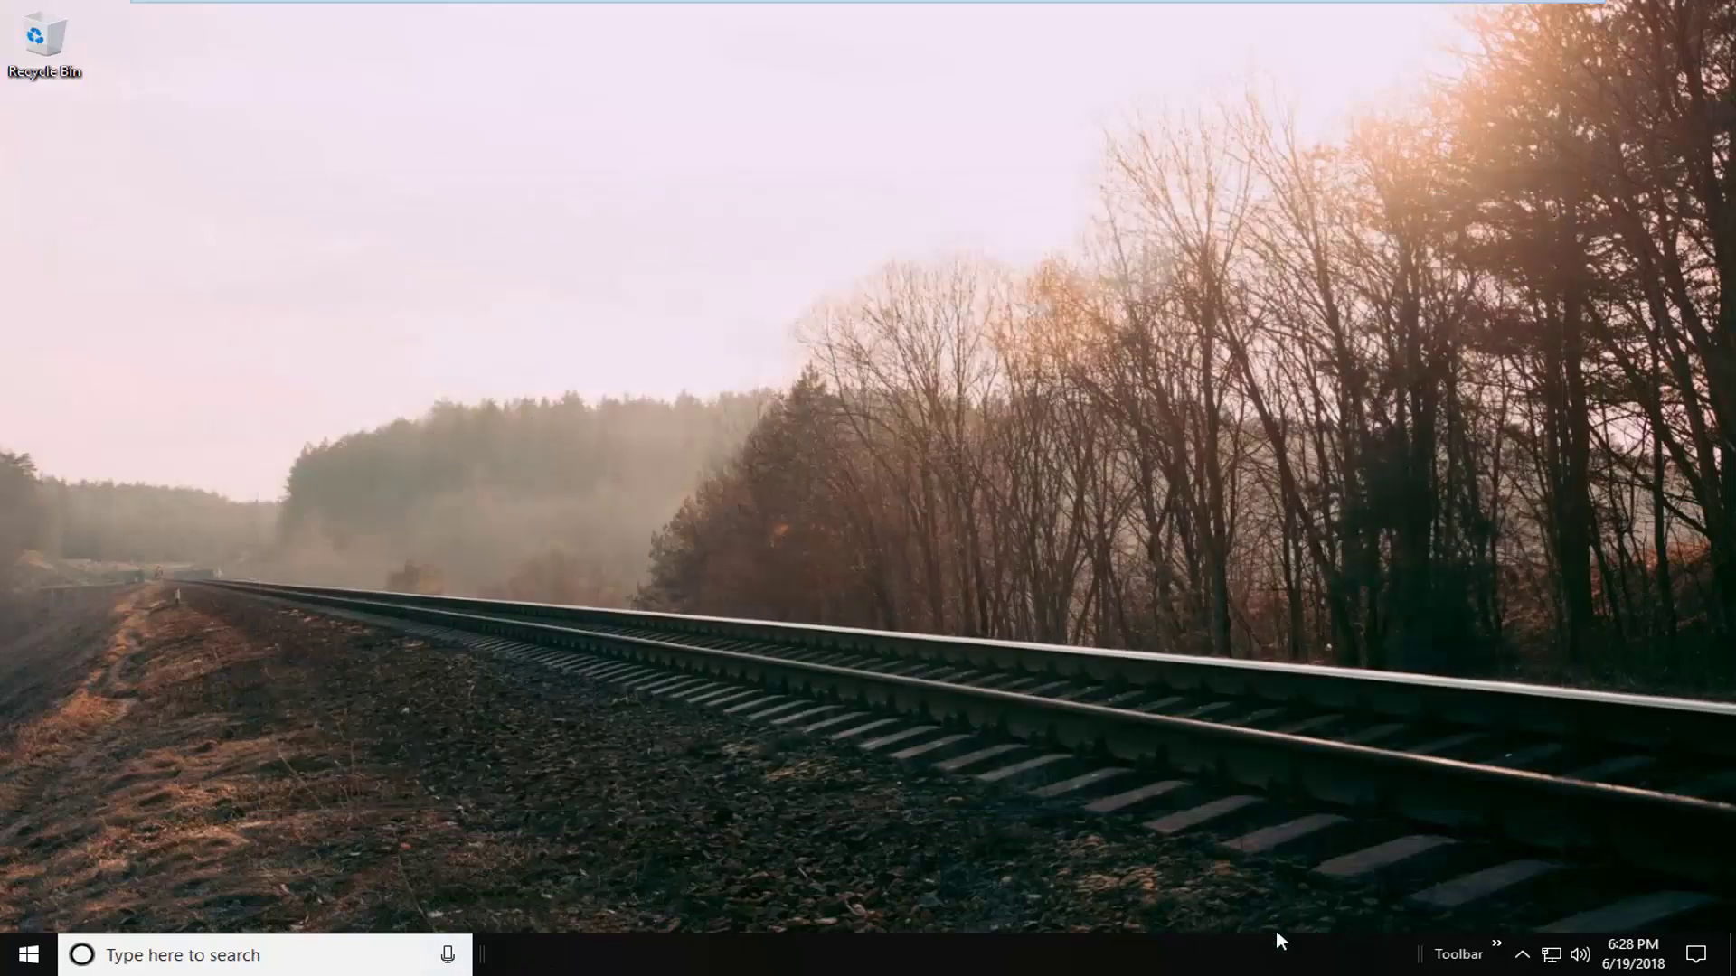
# - Widen the Toolbar toolbar to reveal its four shortcuts and turn off Show title
pyautogui.moveTo(1463, 964); pyautogui.dragTo(699, 951)
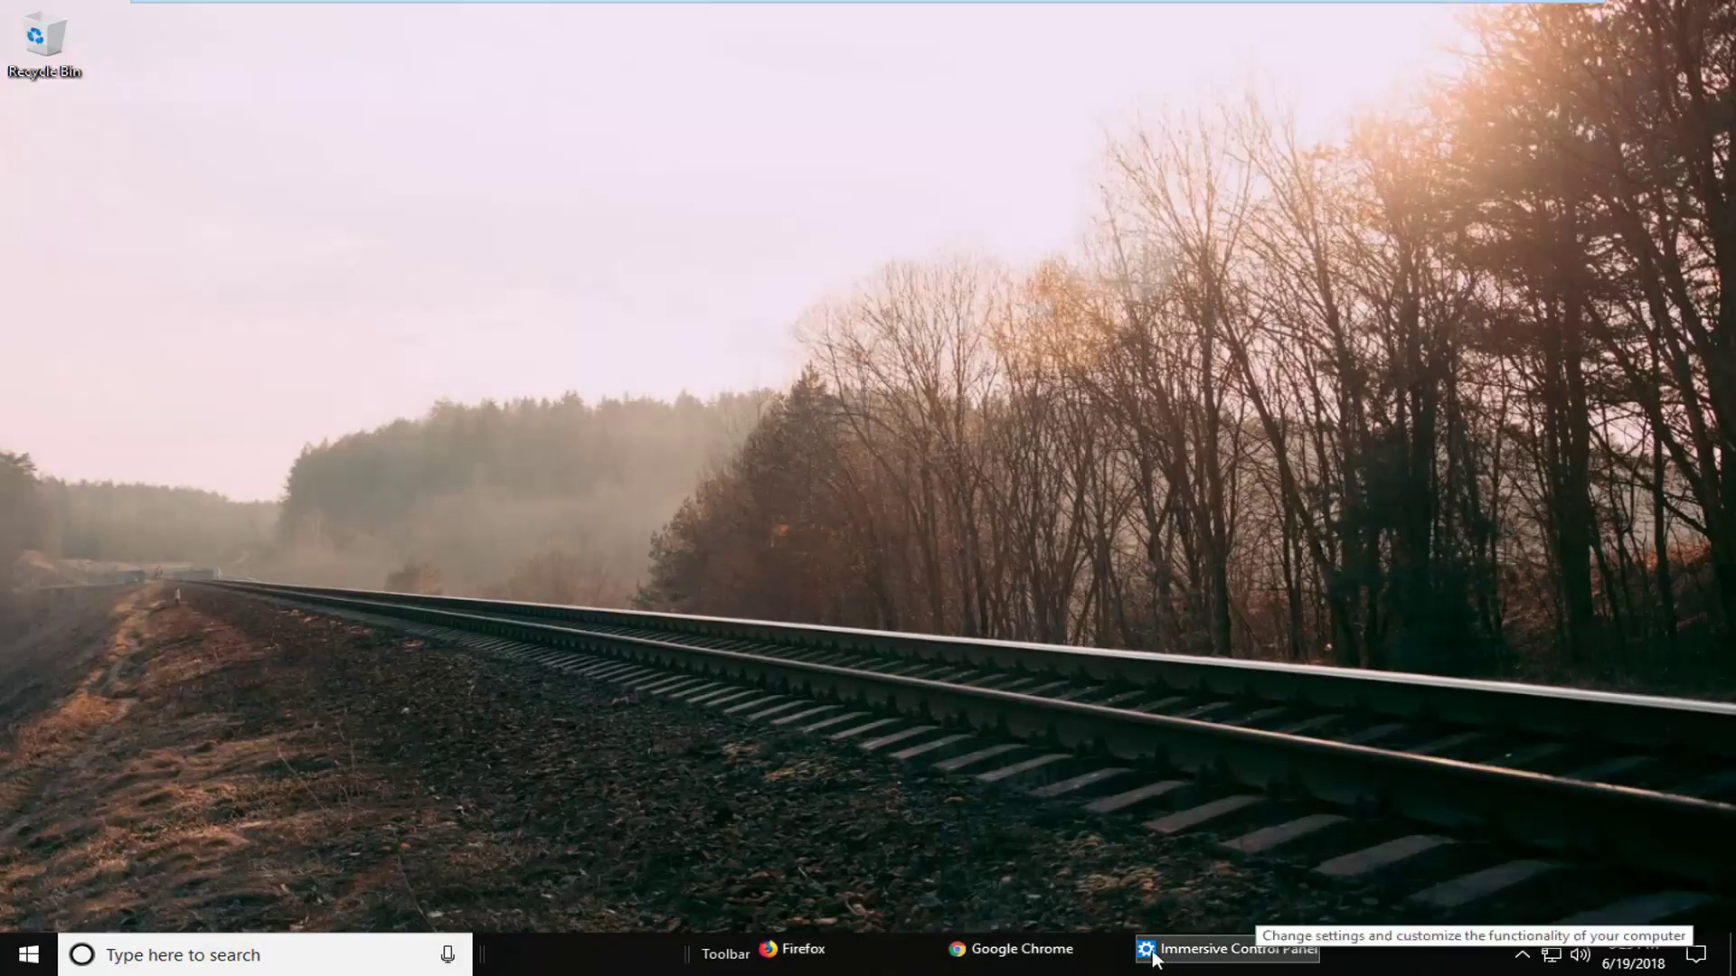
pyautogui.rightClick(719, 960)
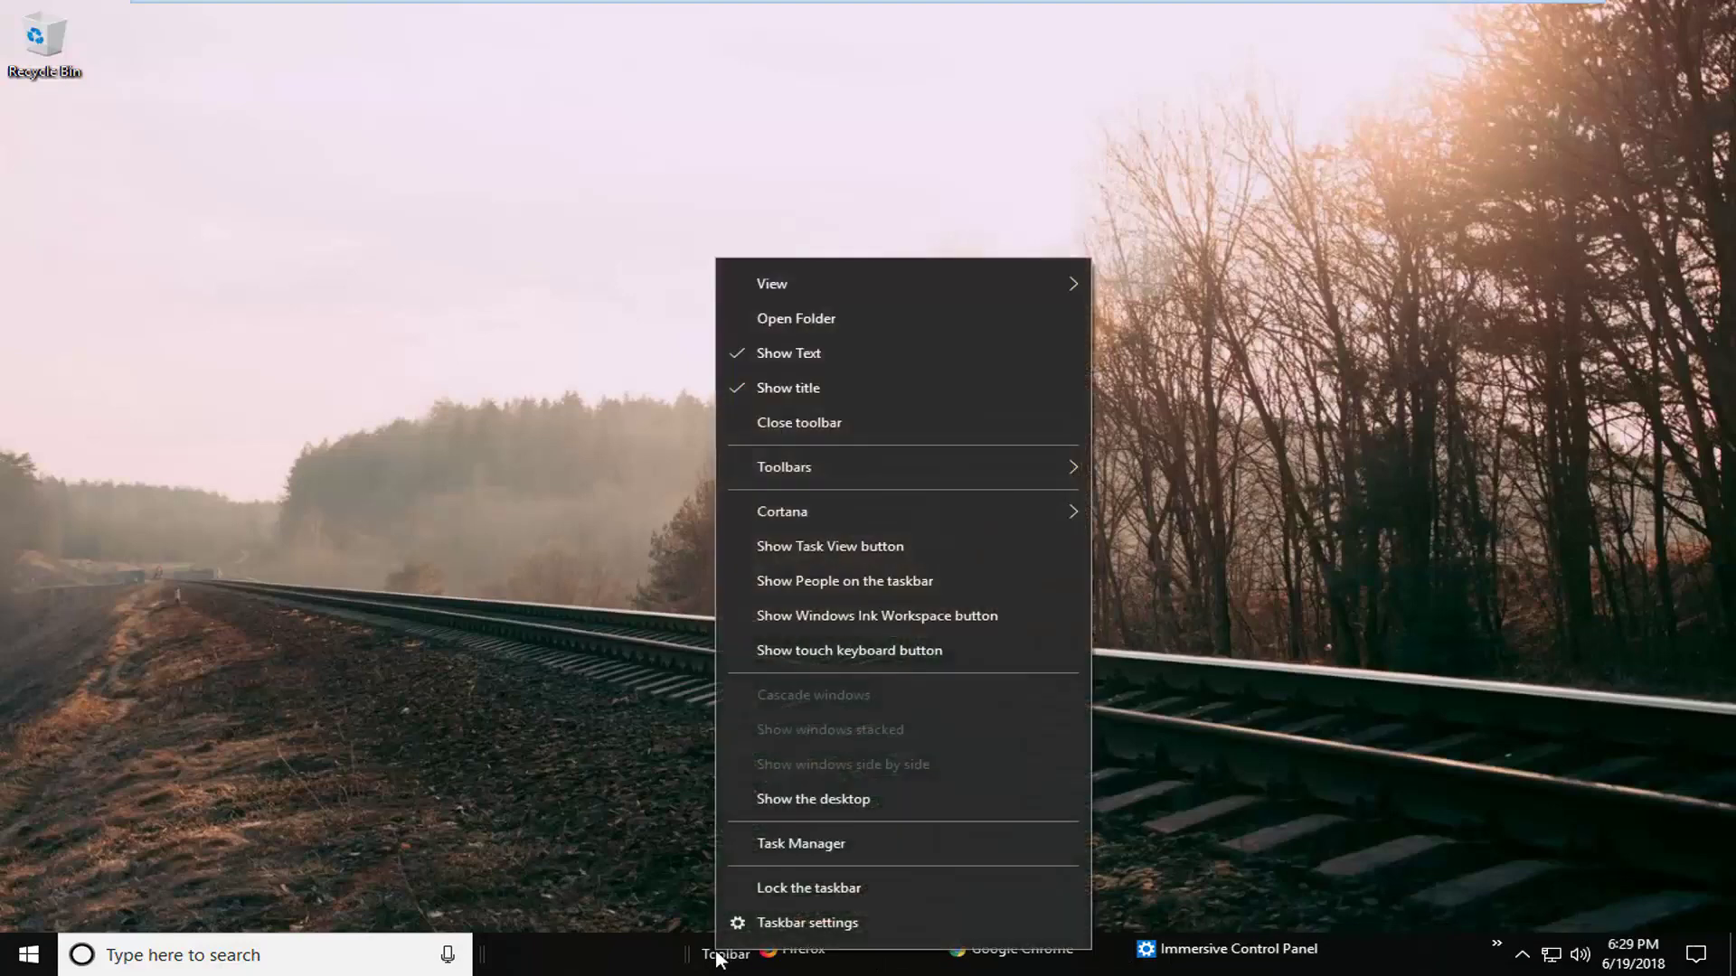
pyautogui.click(756, 387)
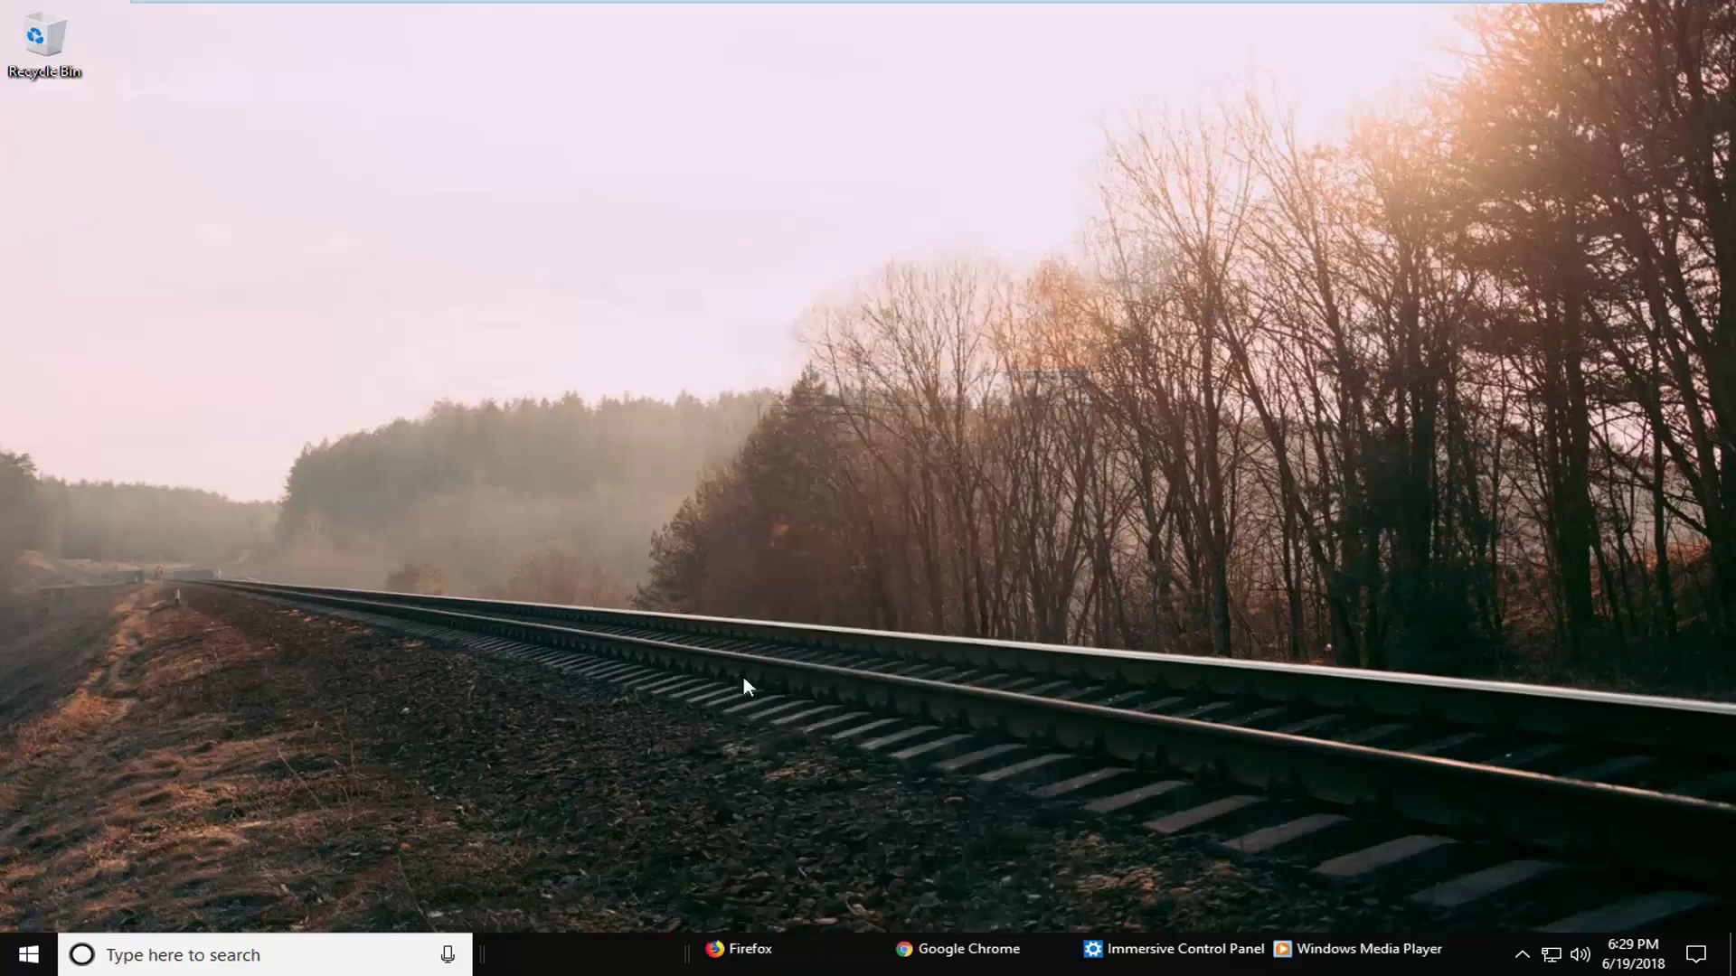
# - Turn off Show Text so the toolbar shows icons only
pyautogui.rightClick(743, 951)
pyautogui.rightClick(685, 956)
pyautogui.click(683, 955)
pyautogui.rightClick(684, 955)
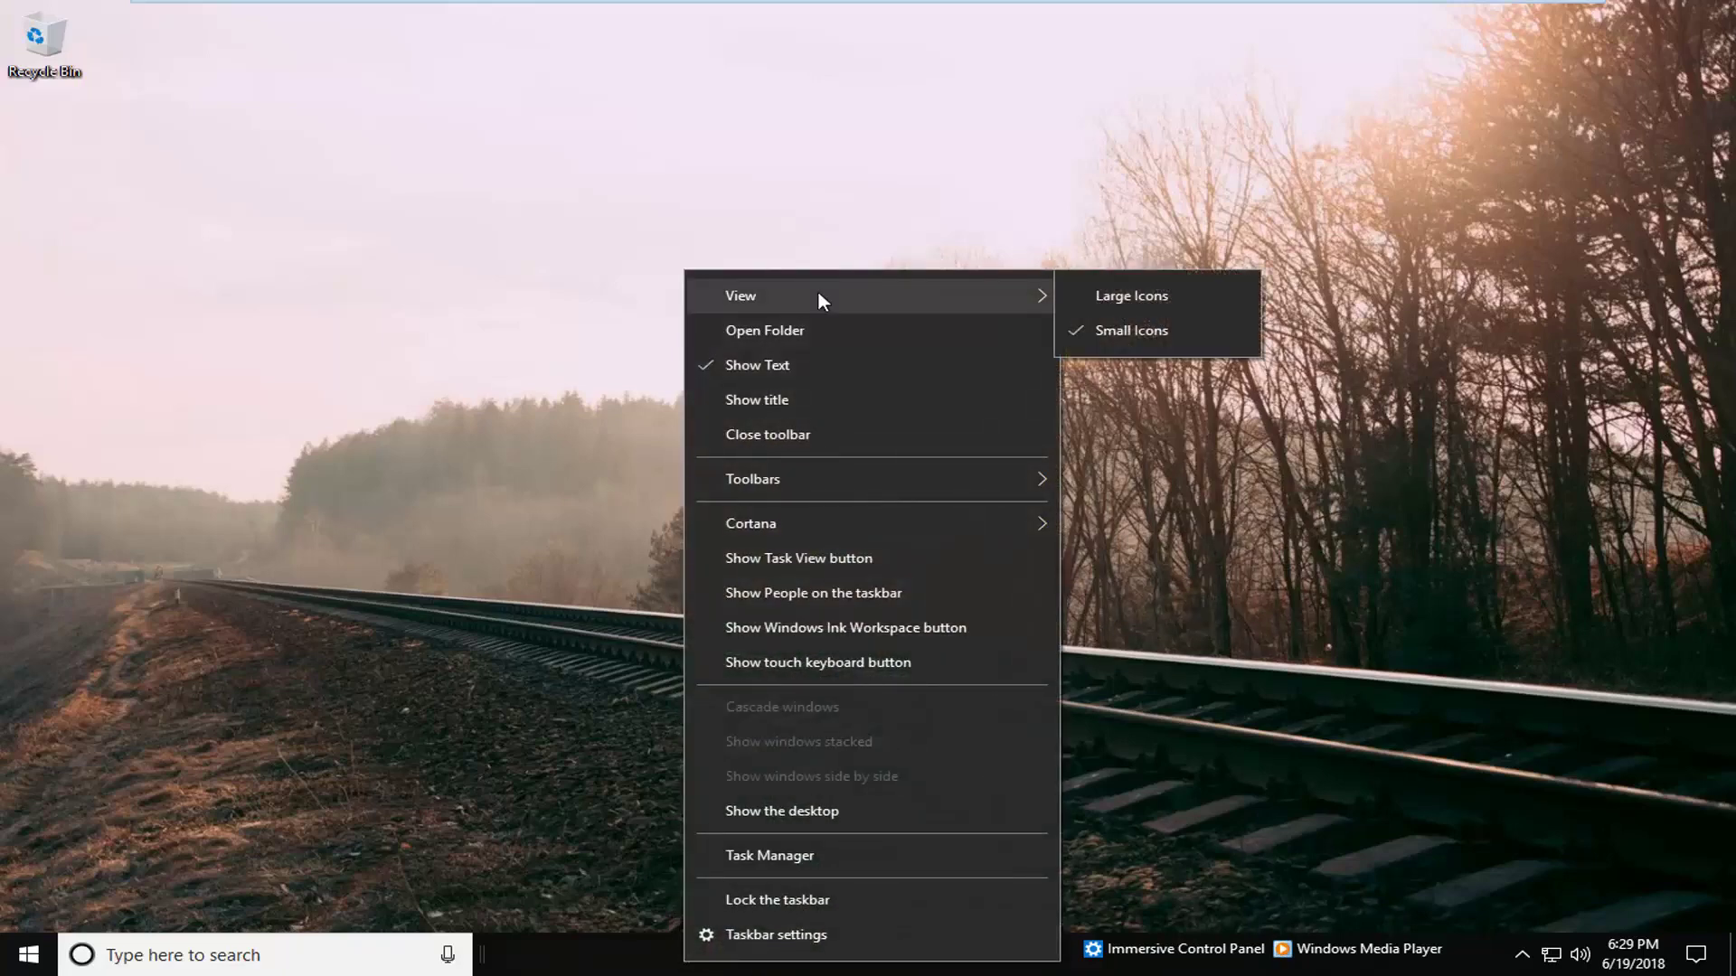
pyautogui.click(719, 368)
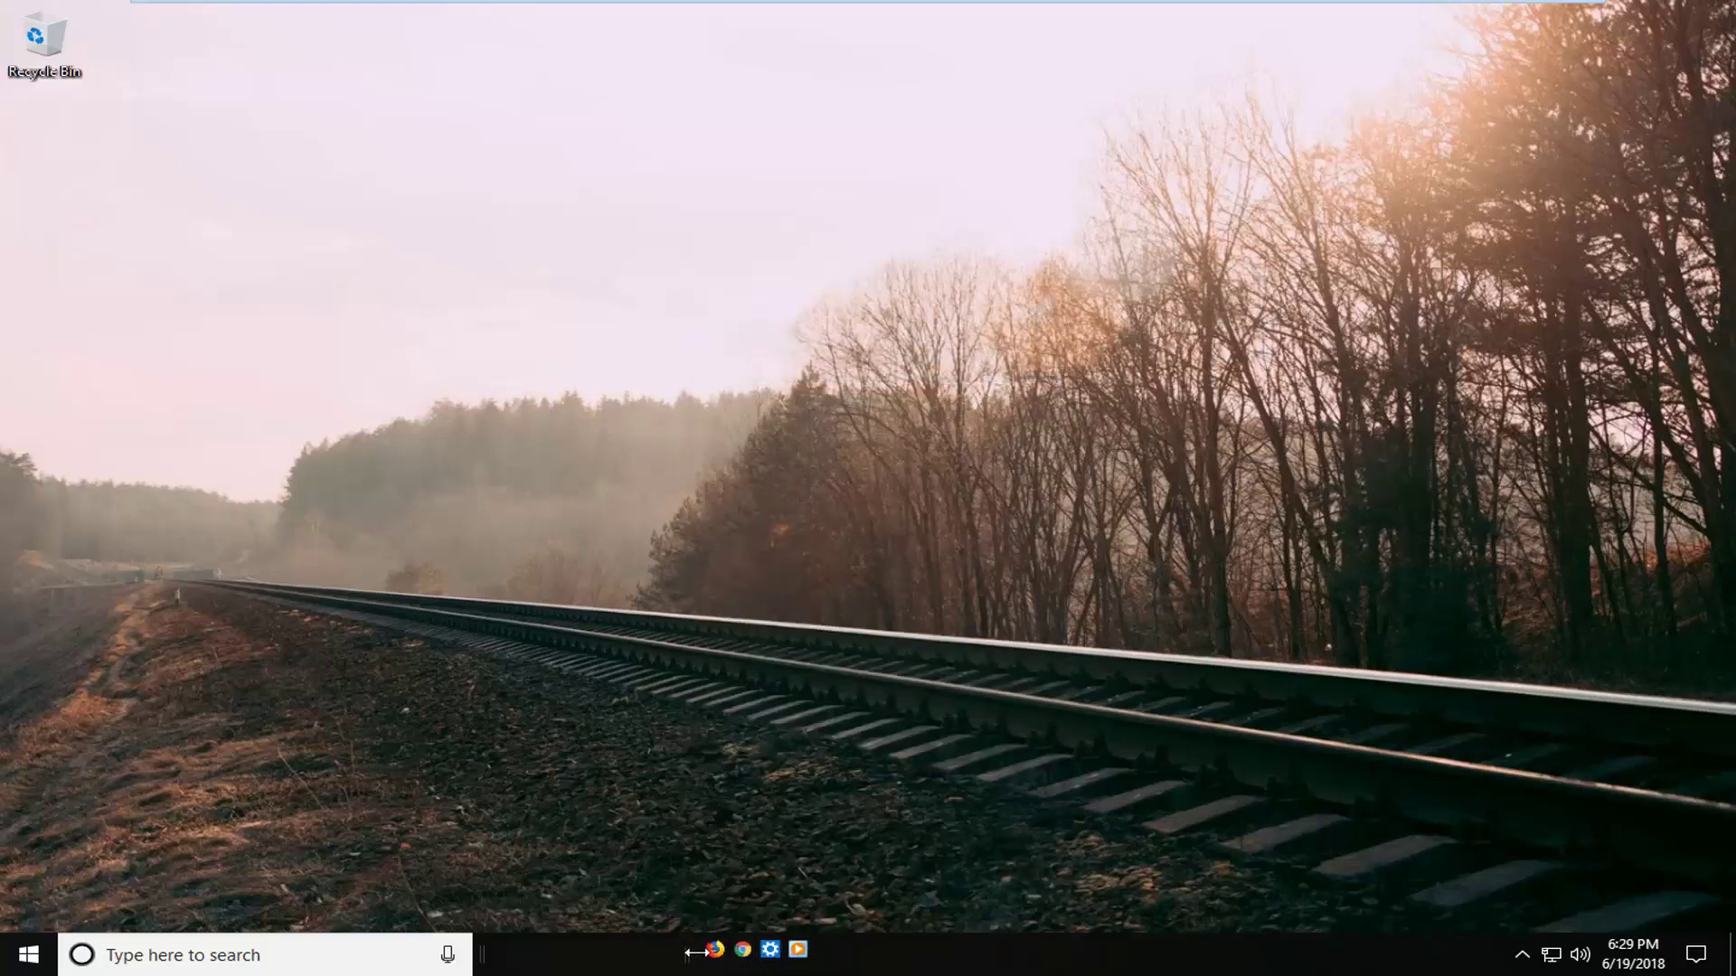
# - Switch the toolbar to Large Icons view and shift it left next to the search box
pyautogui.rightClick(688, 954)
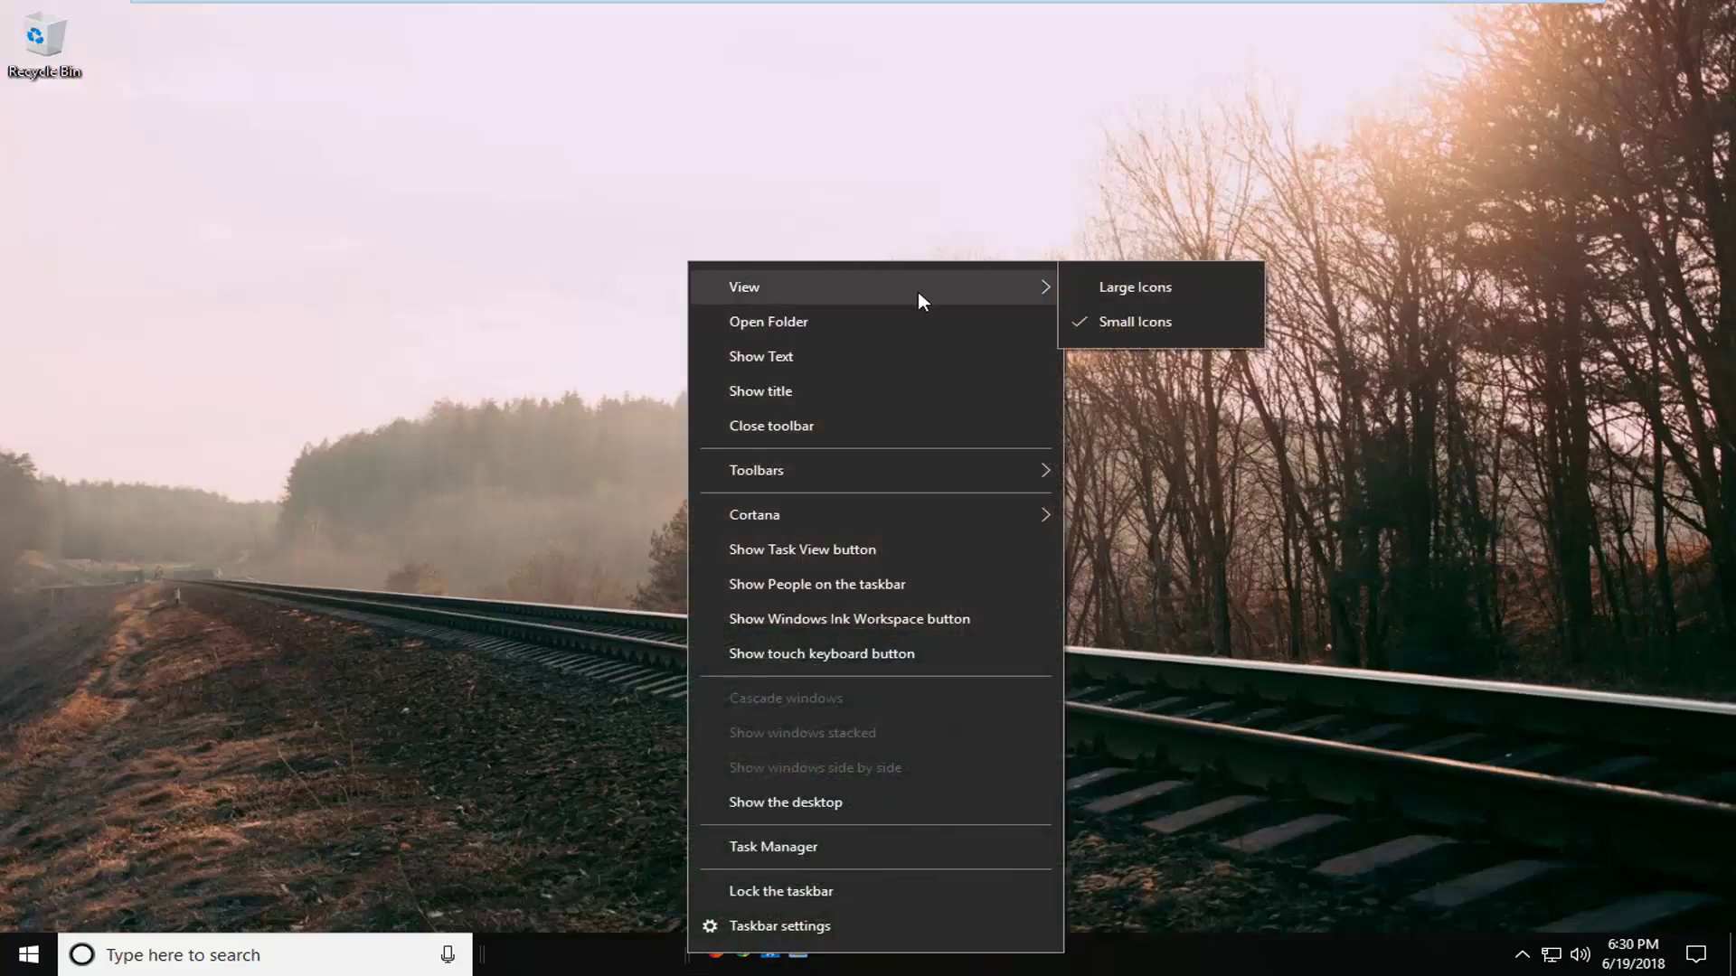
pyautogui.click(1099, 287)
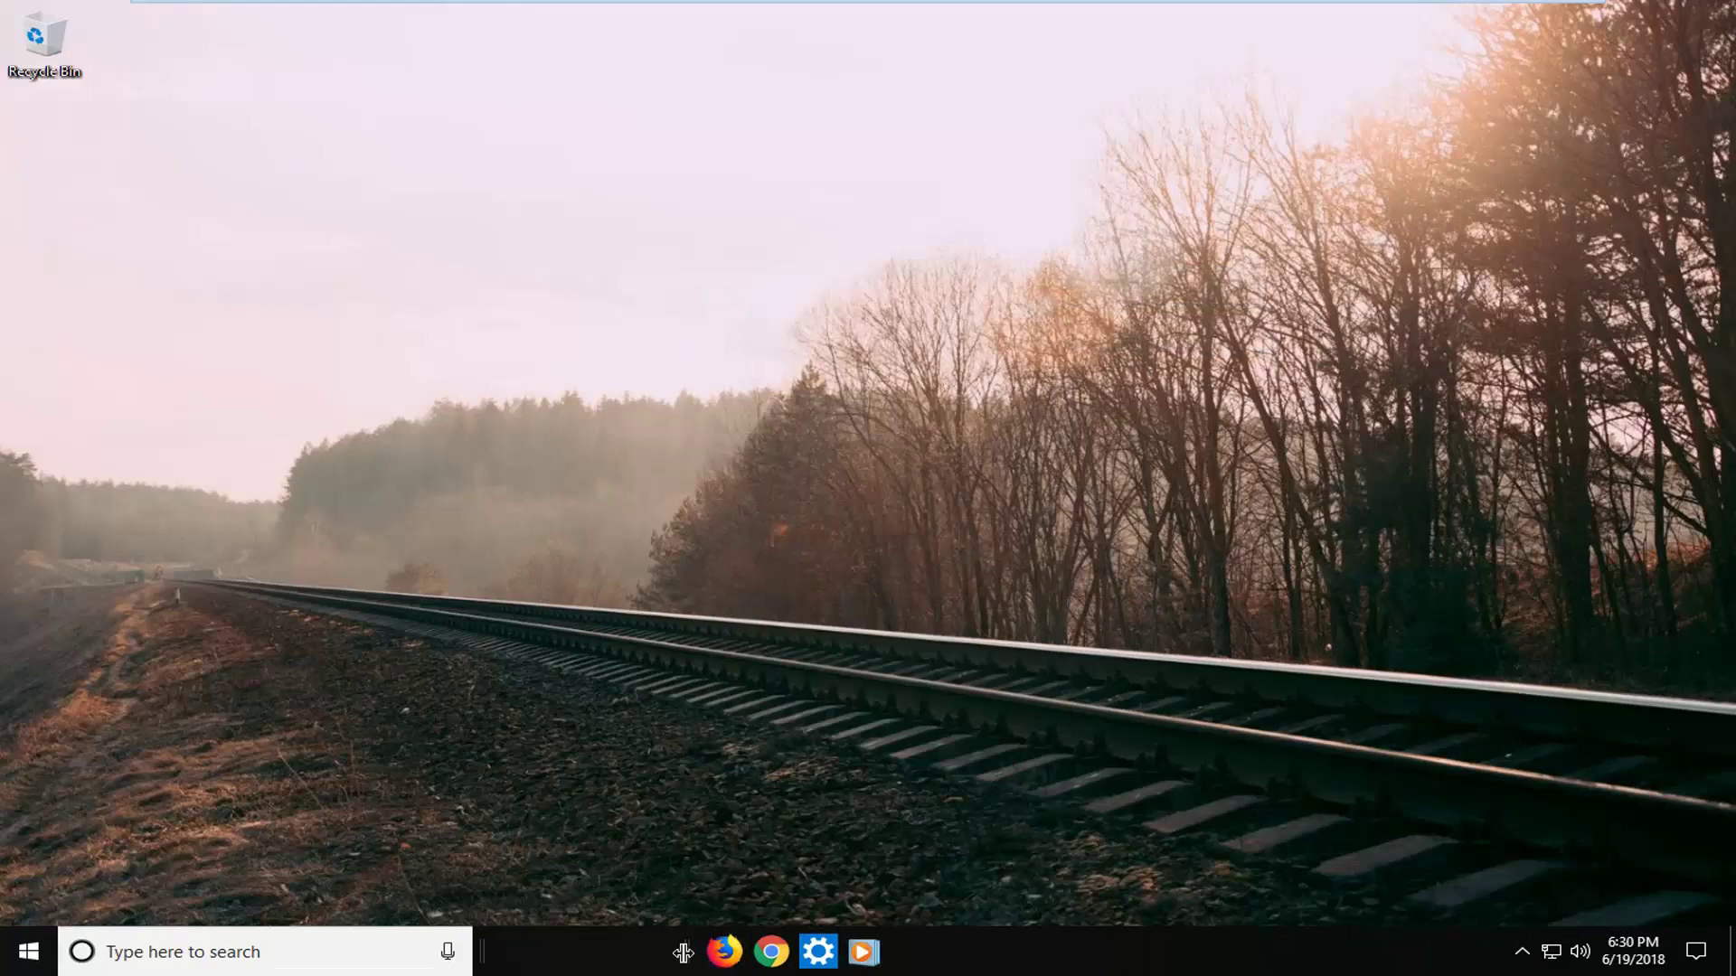
pyautogui.moveTo(685, 956); pyautogui.dragTo(493, 961)
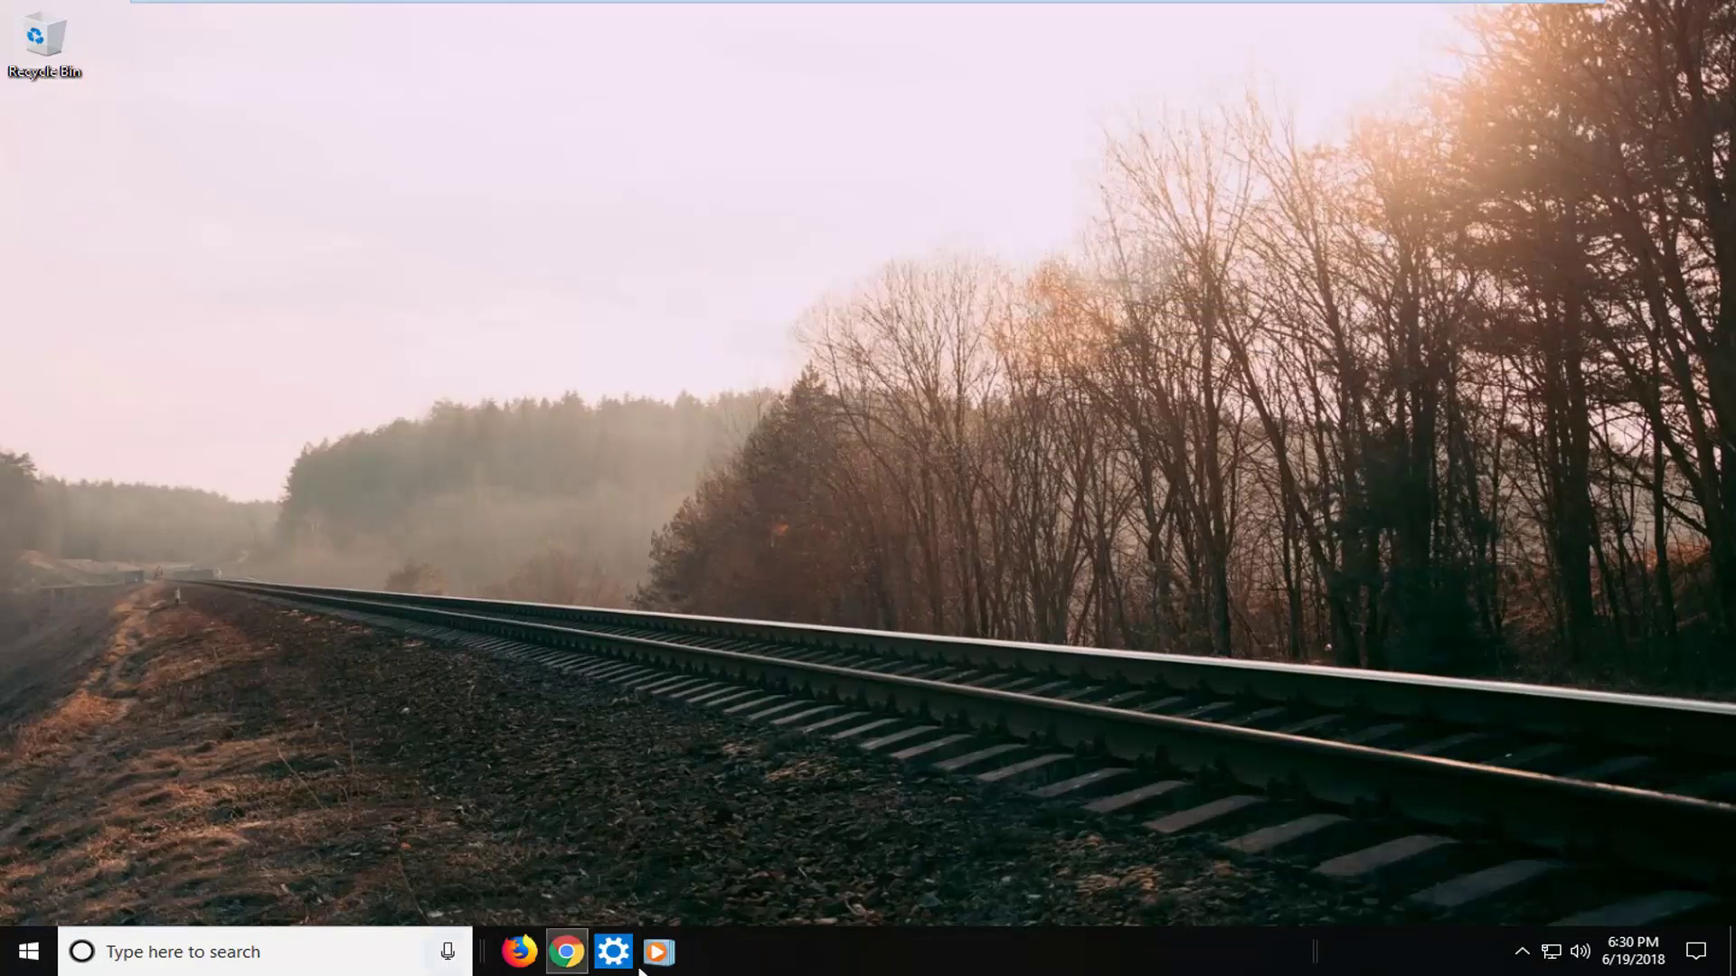